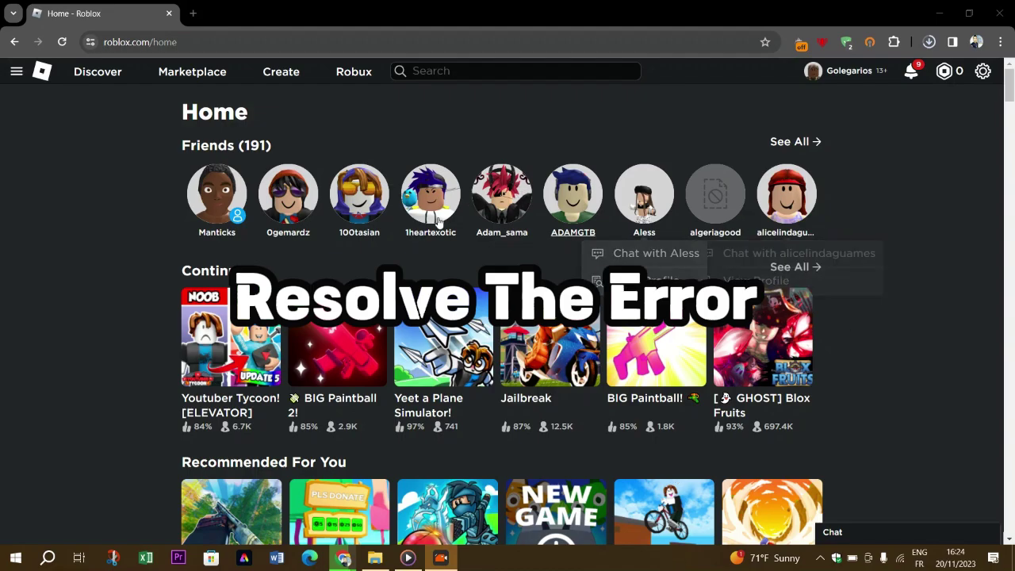
- Find Roblox through Windows Search and launch the Roblox app to its loading screen
scroll(108, 437, "down", 2)
scroll(108, 437, "down", 2)
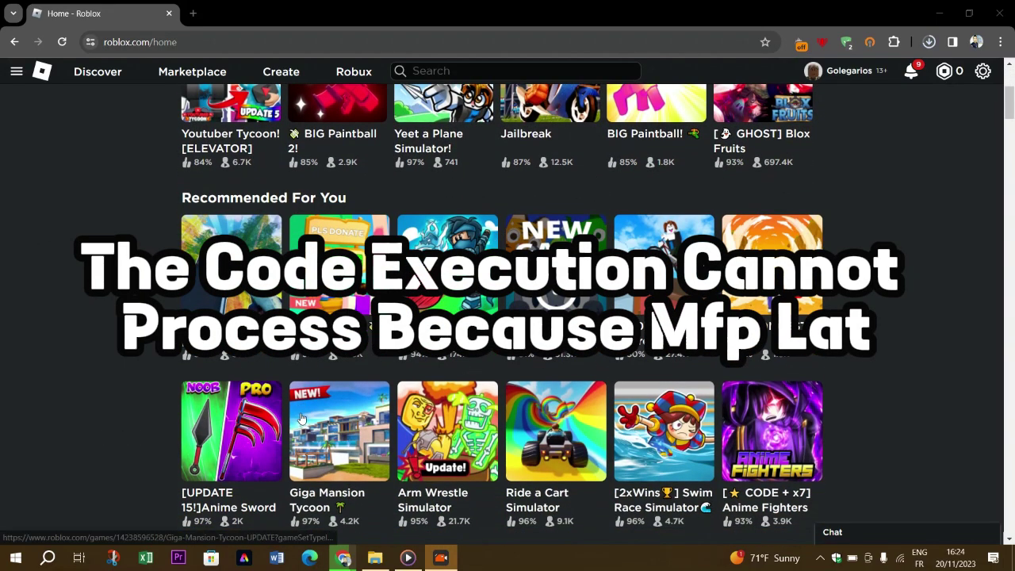
scroll(252, 372, "down", 3)
scroll(252, 376, "down", 3)
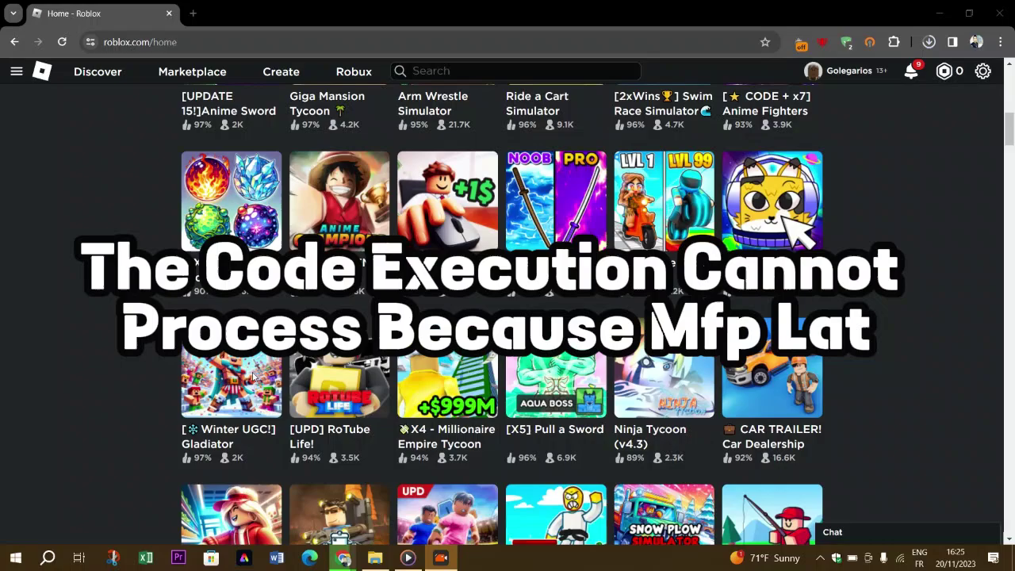
scroll(252, 376, "down", 2)
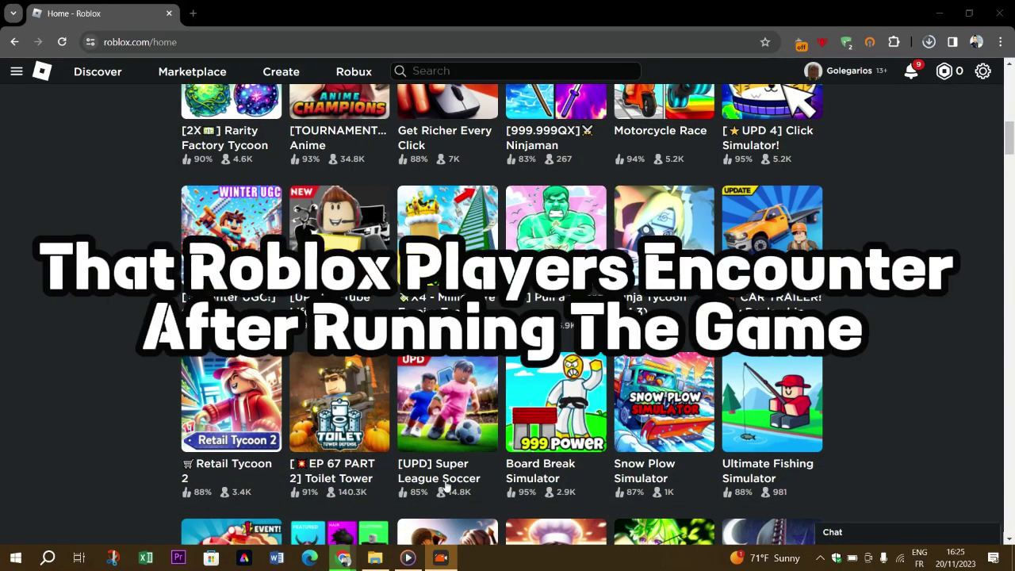
left_click(48, 560)
type("ROBLOX")
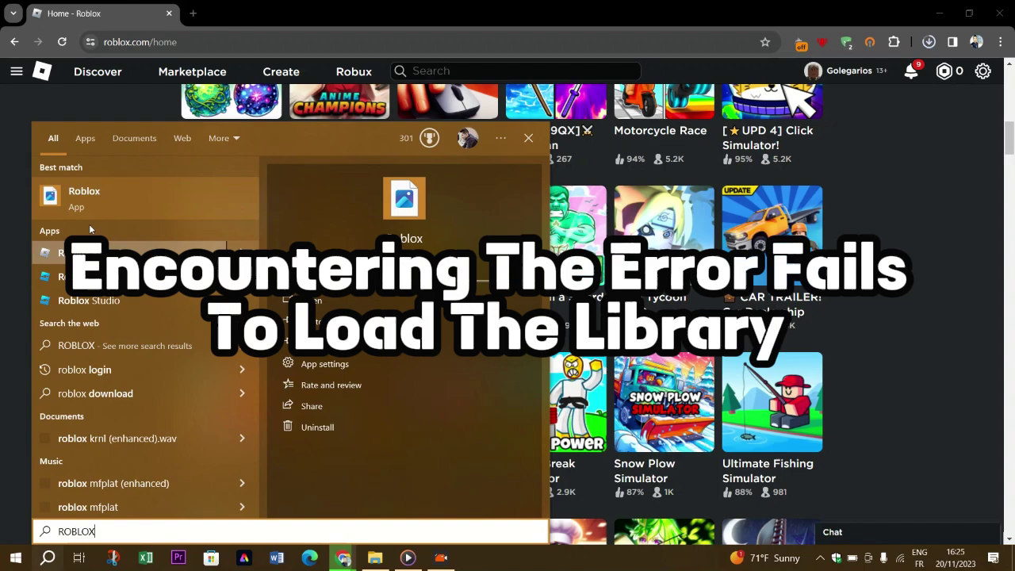
left_click(85, 202)
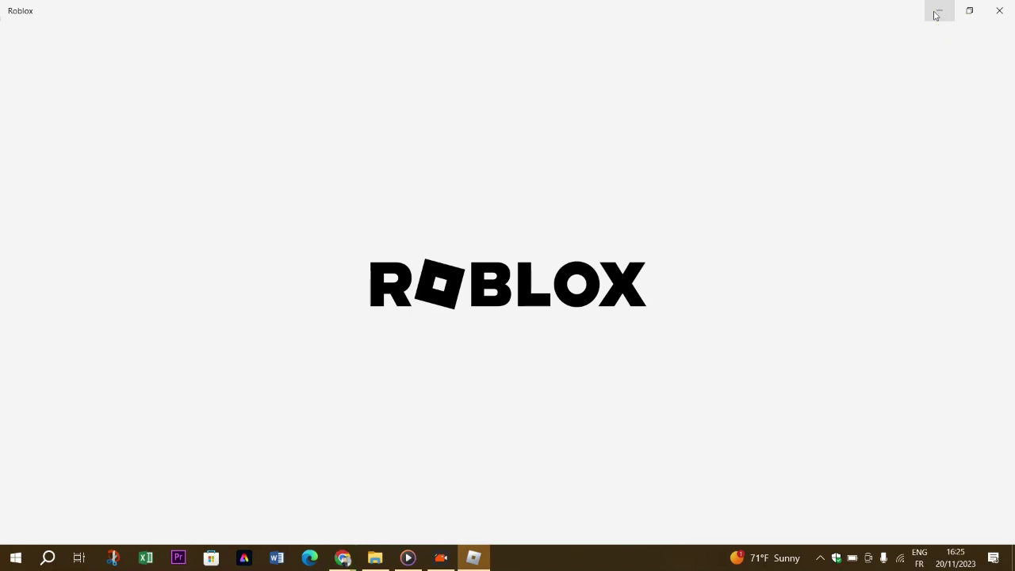
- Minimize Roblox and run a Google search for 'media feature pack' in a new Chrome tab
left_click(936, 15)
scroll(433, 353, "up", 2)
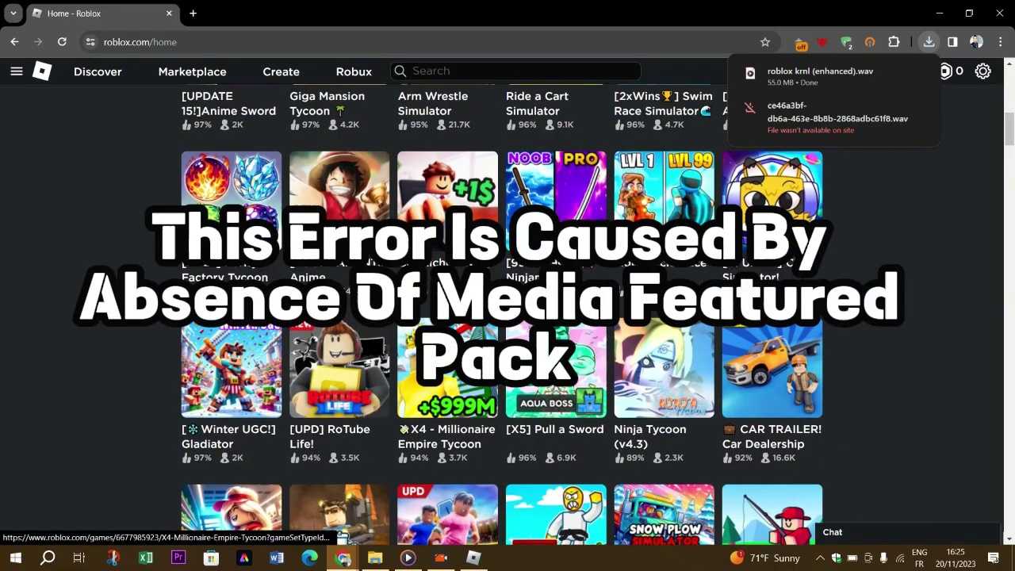
left_click(193, 13)
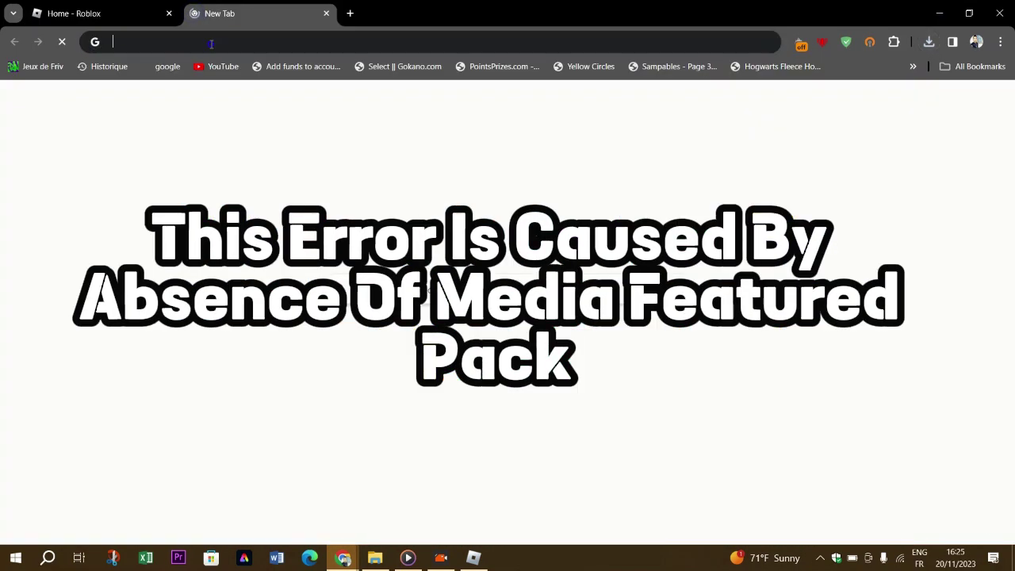
left_click(211, 44)
type("MED")
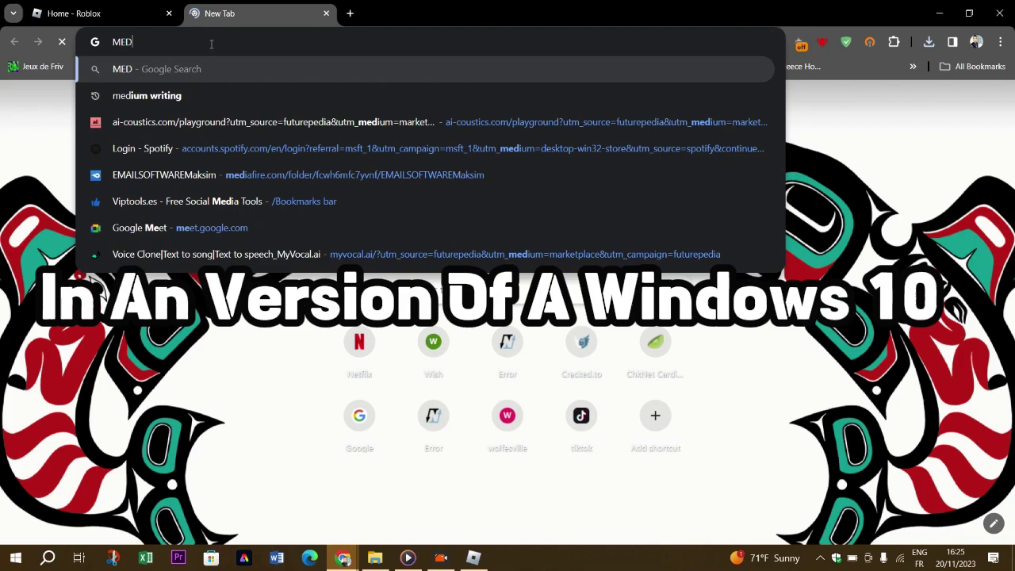
type("IA VERSION")
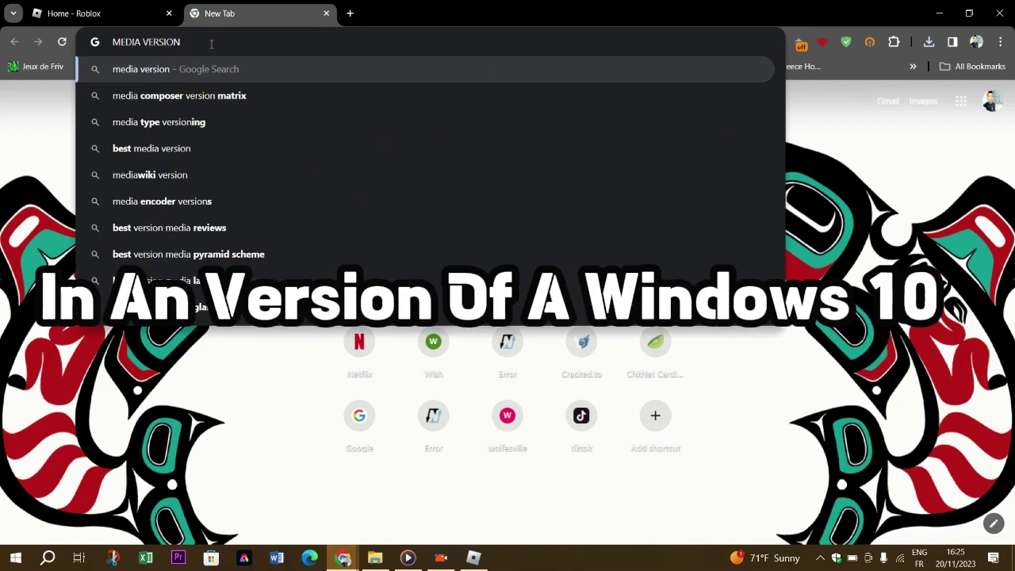
key("BackSpace")
key("BackSpace")
key("BackSpace")
key("BackSpace")
key("BackSpace")
key("BackSpace")
key("BackSpace")
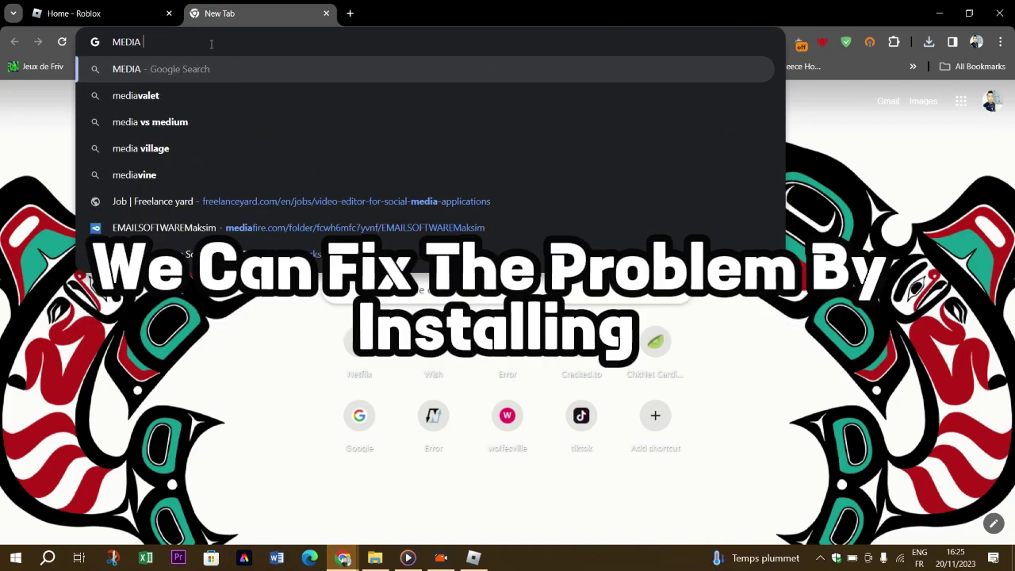
type("G")
key("BackSpace")
type("FE")
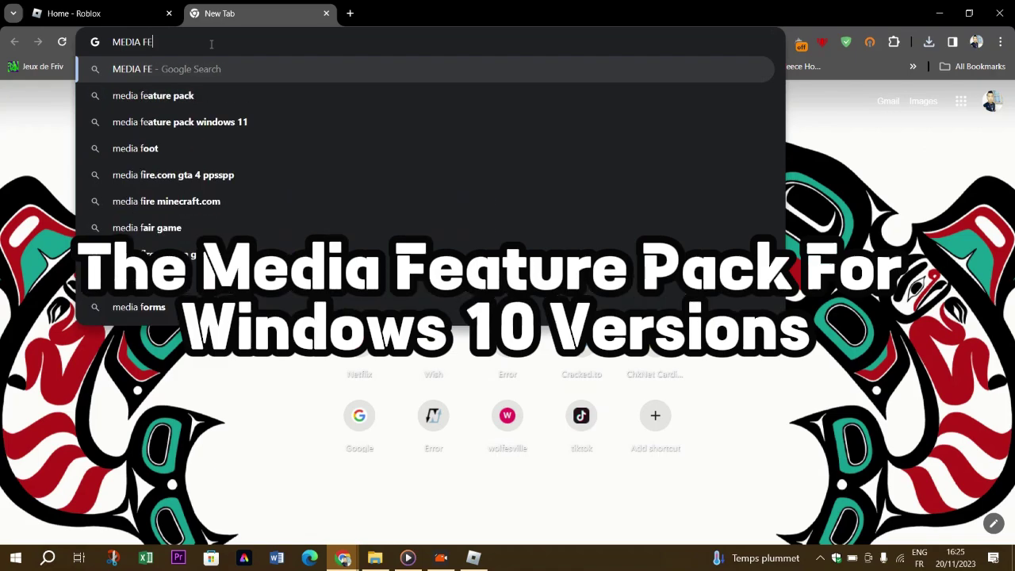
type("ATURE")
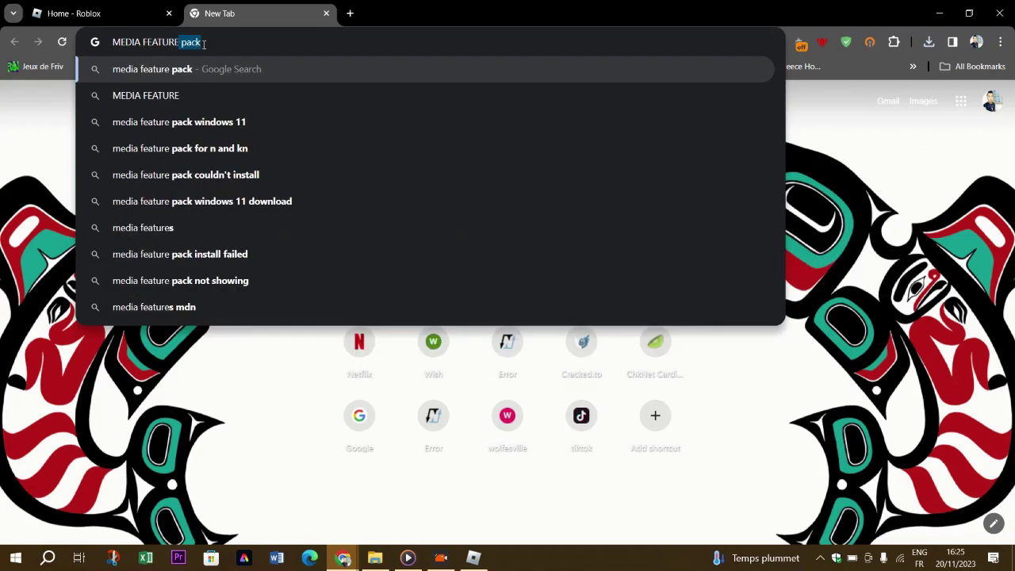
left_click(184, 76)
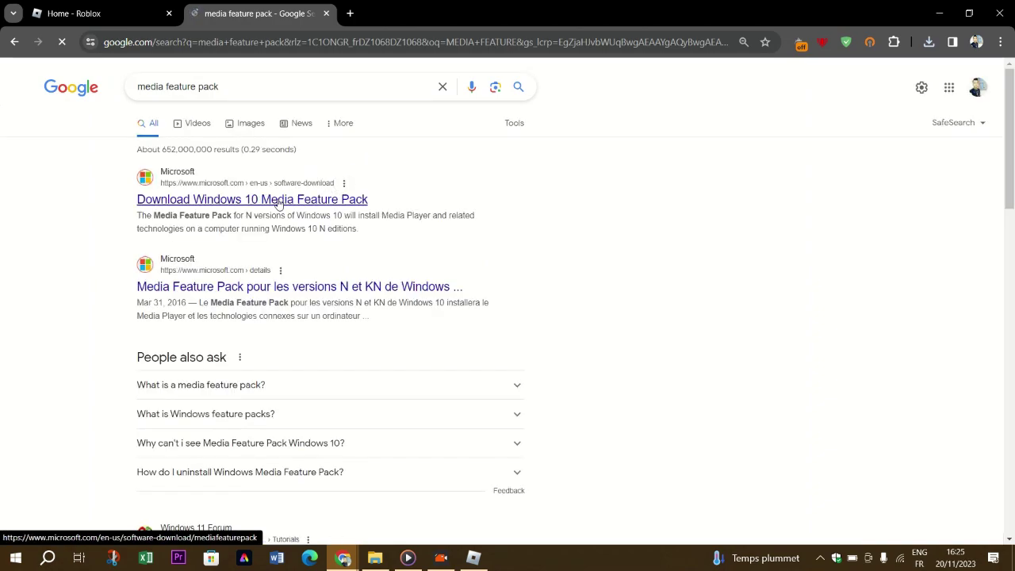
- Open the 'Download Windows 10 Media Feature Pack' result, glance at Roblox, then return to it
left_click(198, 200)
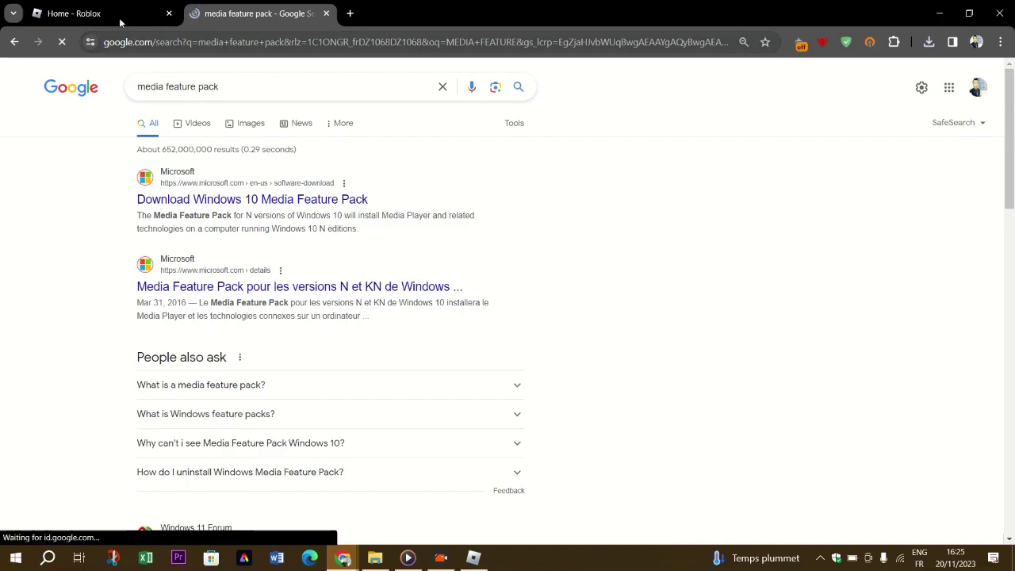
left_click(115, 16)
left_click(474, 558)
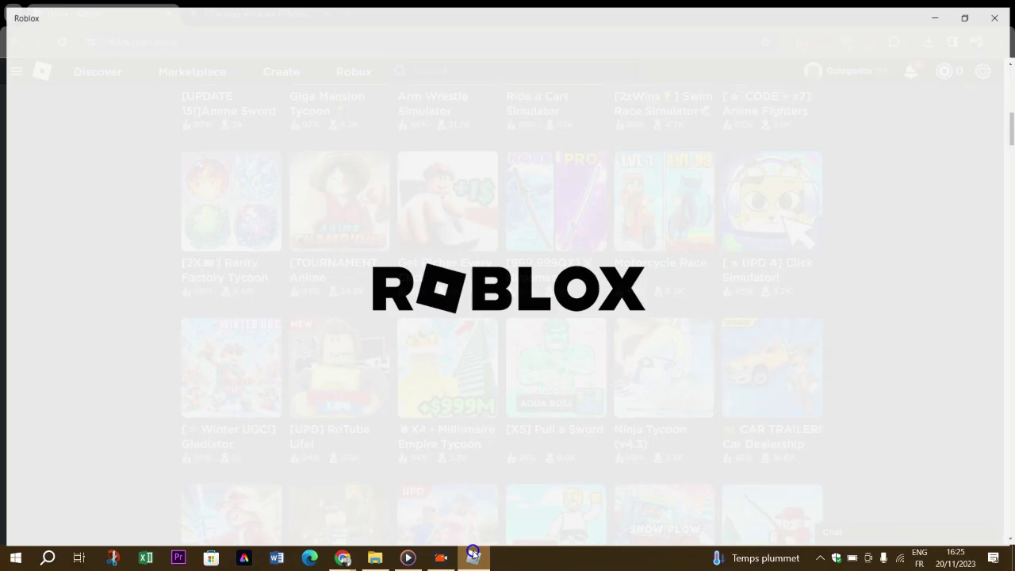
left_click(474, 557)
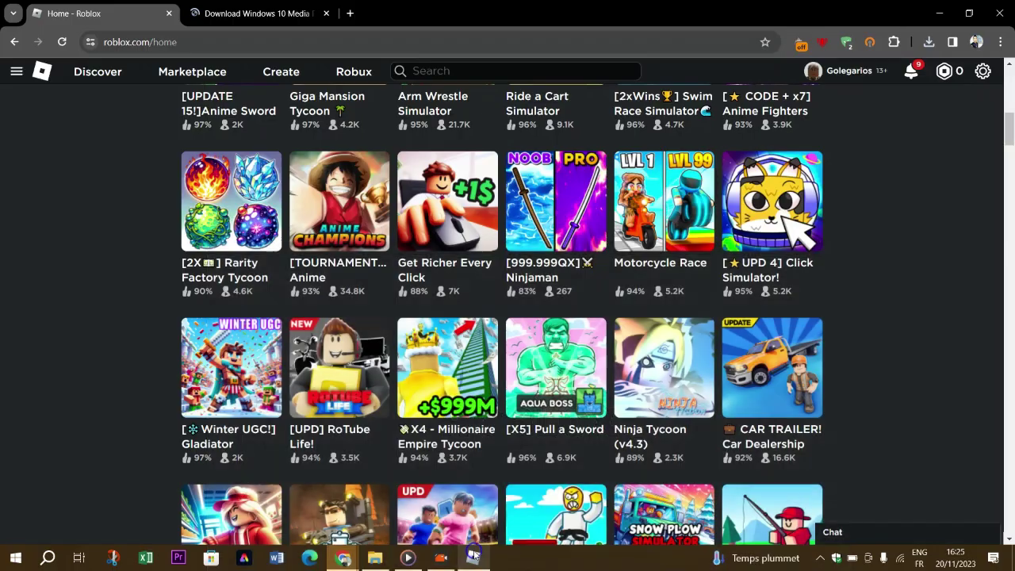
left_click(251, 13)
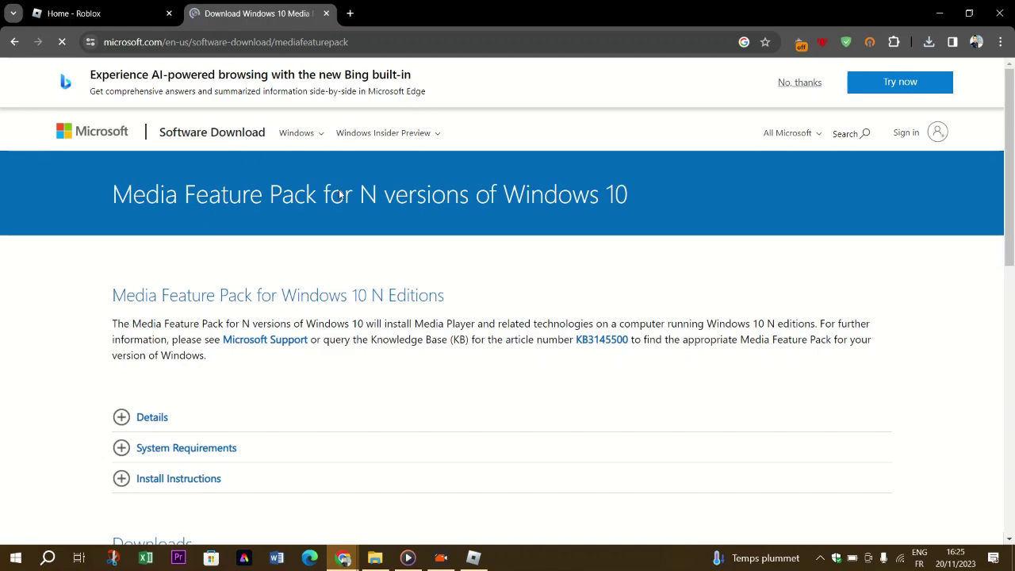
- Choose the 'Media Feature Pack-Version 1903 (May 2019)' edition and confirm to reveal 64-bit and 32-bit links
scroll(392, 265, "down", 3)
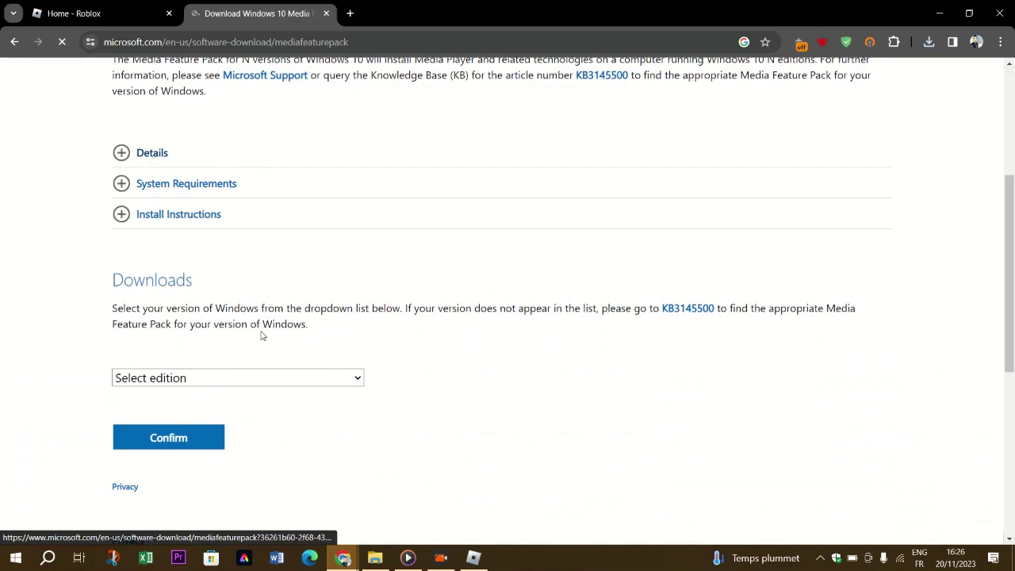
left_click(210, 379)
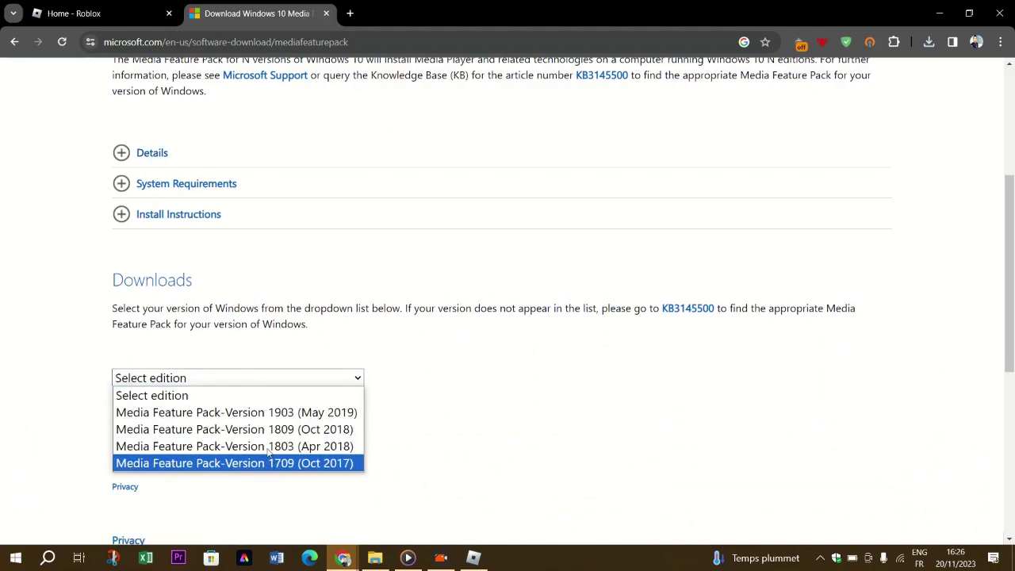
left_click(272, 412)
scroll(286, 377, "down", 1)
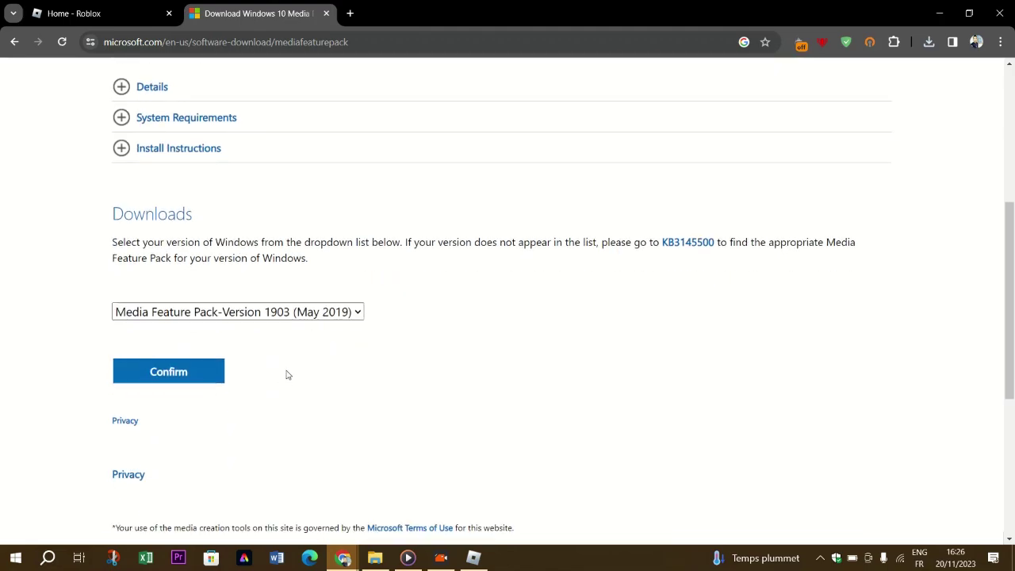
left_click(185, 374)
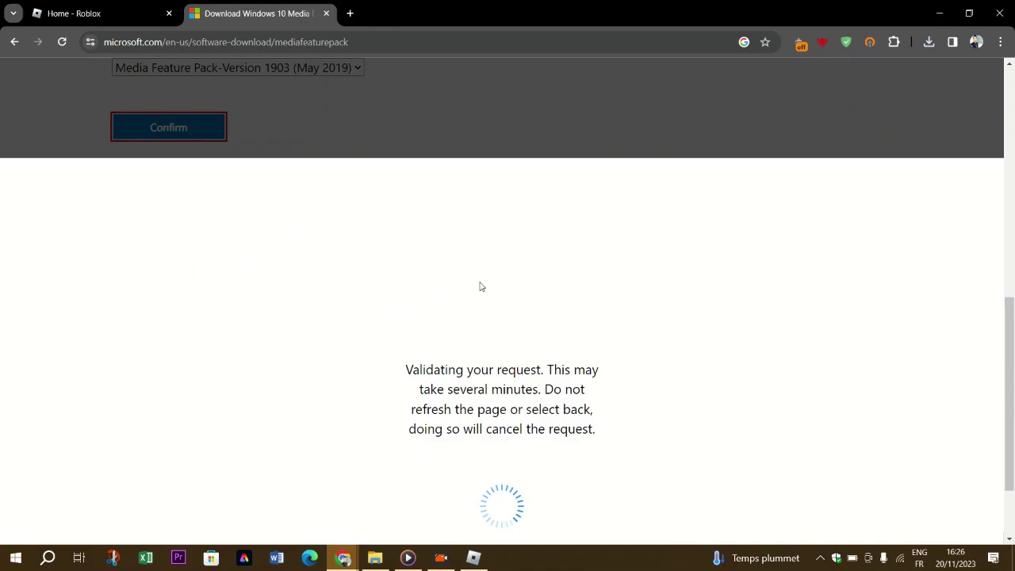
scroll(547, 286, "down", 1)
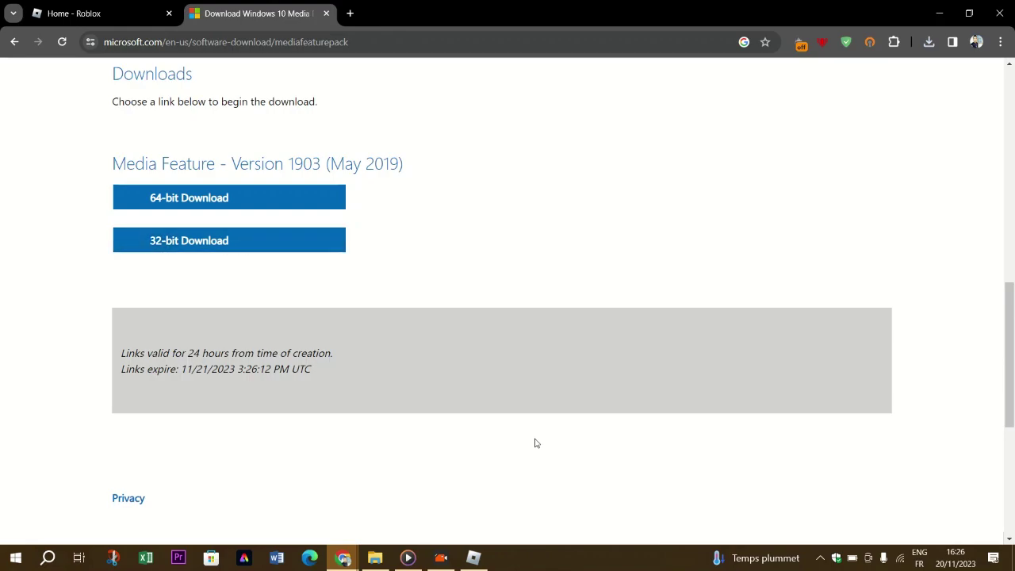
- Open Windows Settings from Start and go to the Update & Security section
left_click(15, 557)
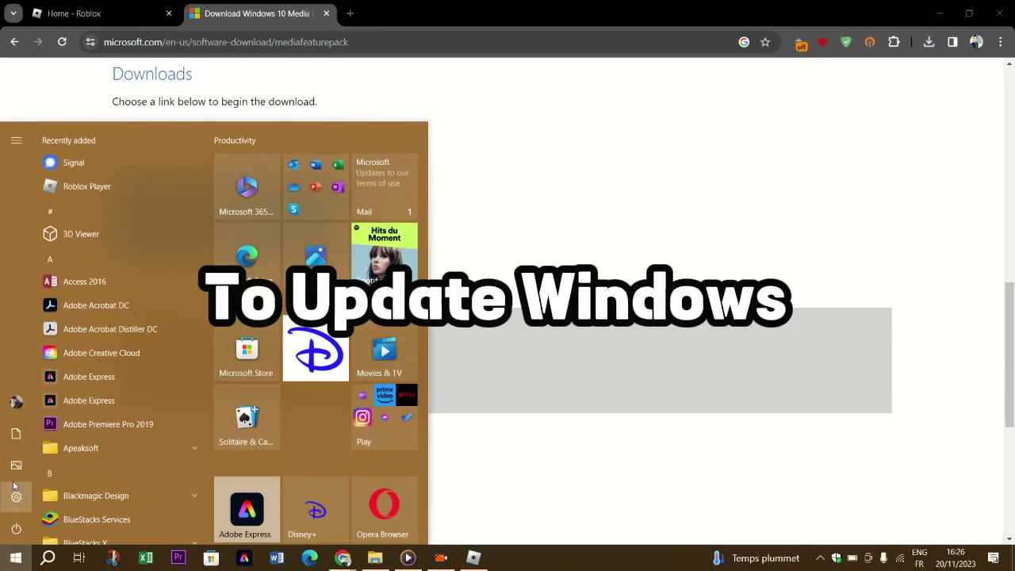
left_click(17, 495)
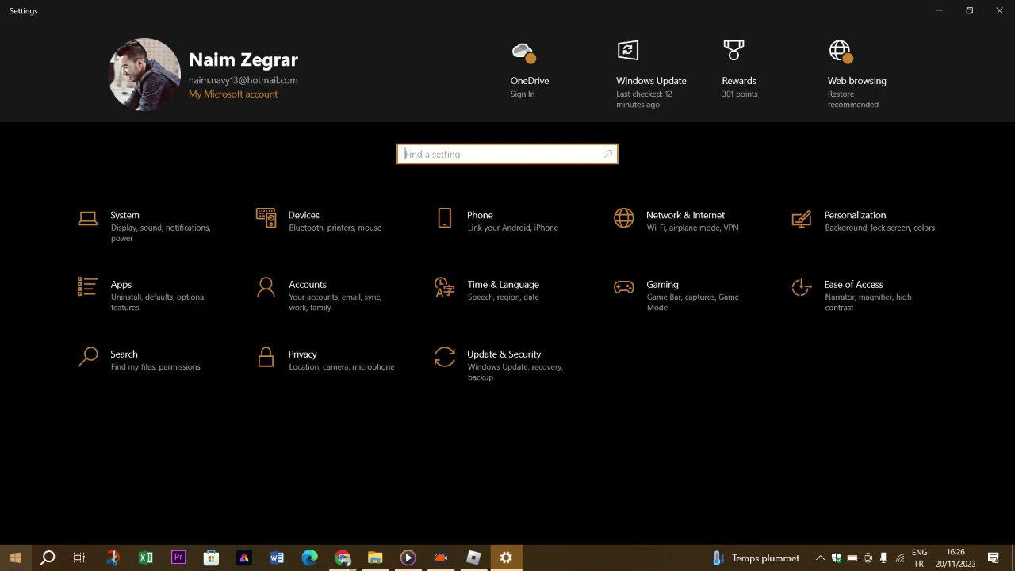
left_click(16, 558)
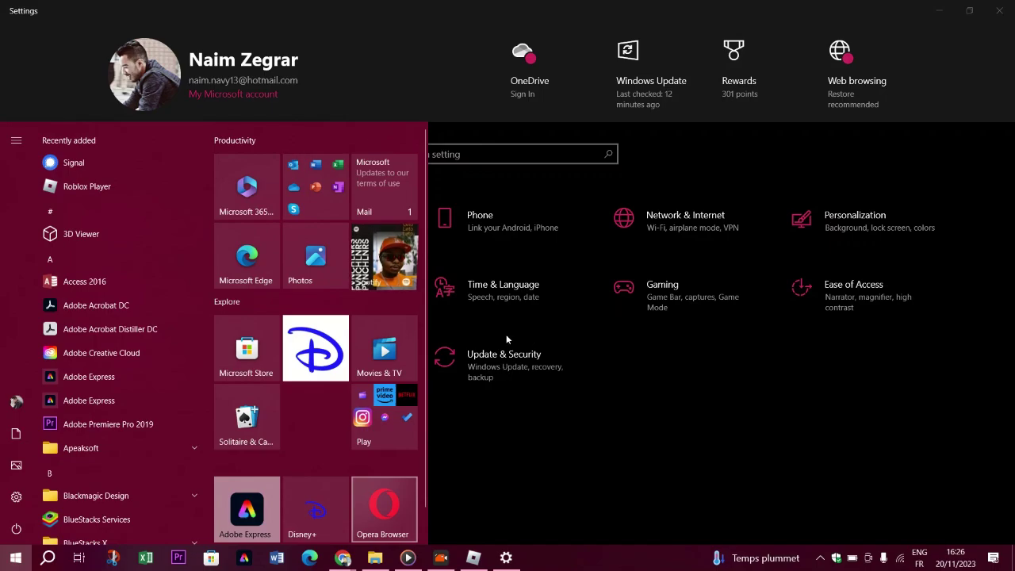
left_click(506, 339)
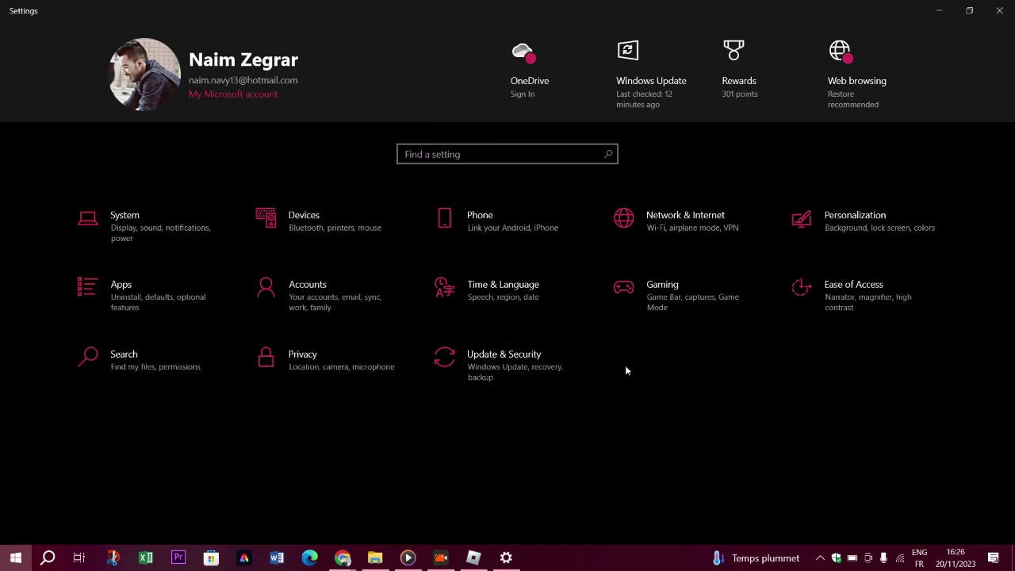
left_click(511, 367)
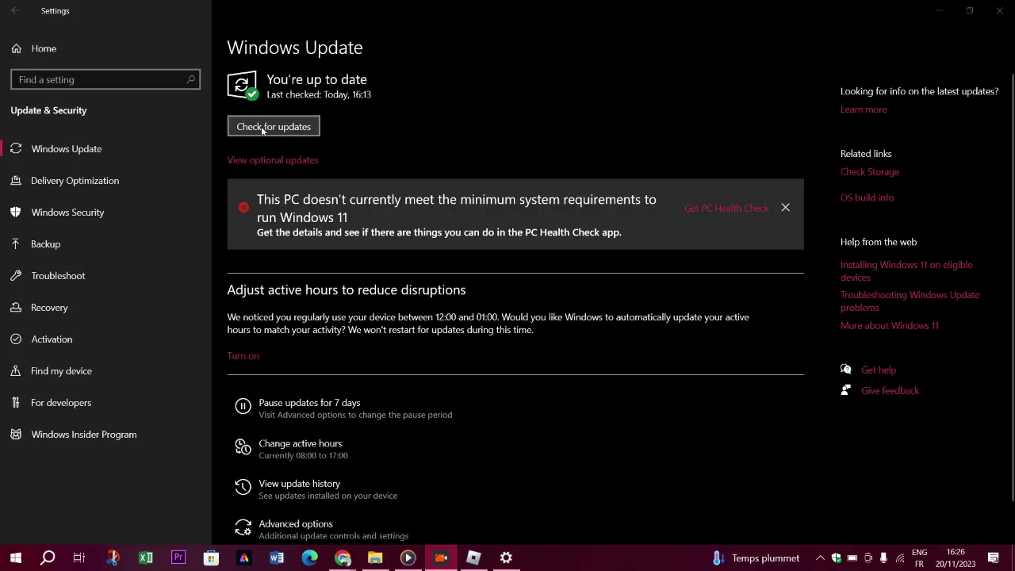
- Start a Windows update check, then switch back to the Roblox home page in Chrome
left_click(259, 127)
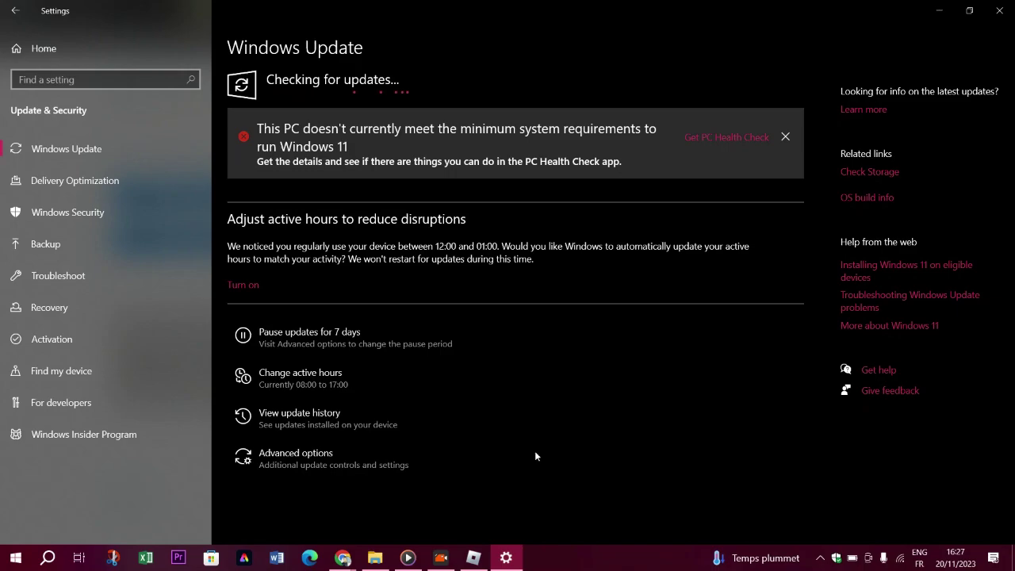
key("alt+Tab")
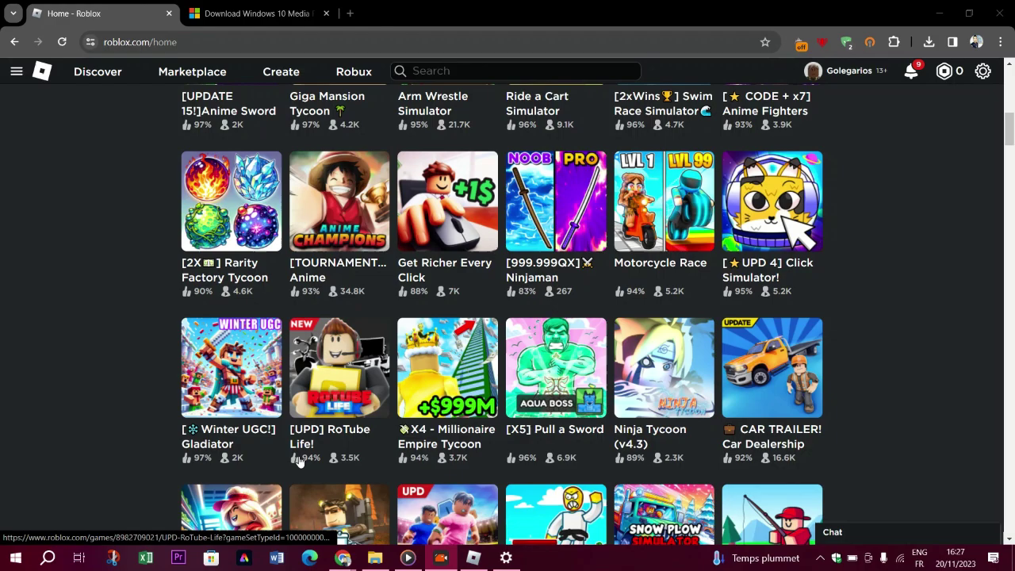
- Scroll down through the Roblox home page's game grid
scroll(595, 301, "down", 3)
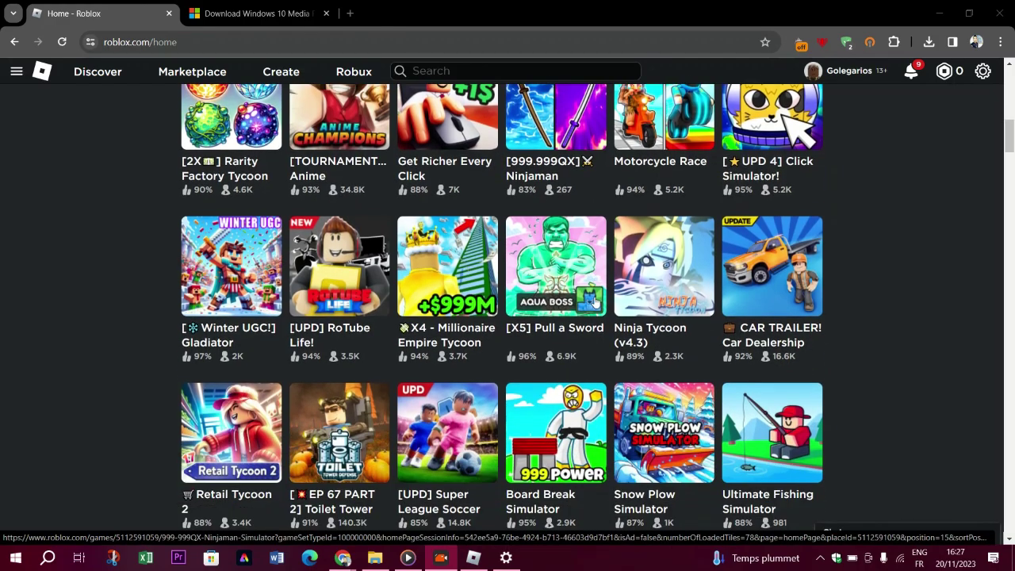
scroll(595, 302, "down", 4)
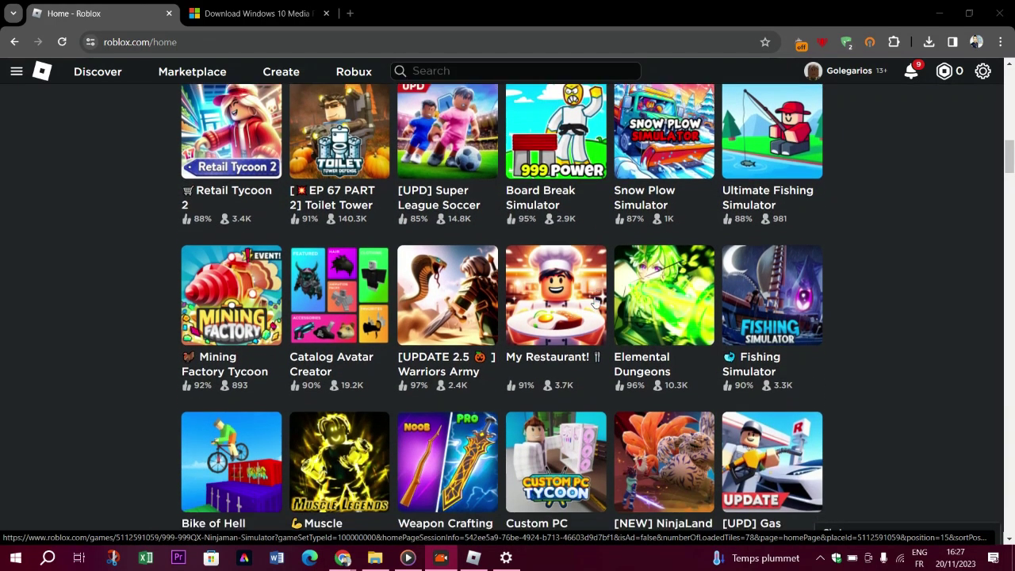
scroll(596, 300, "down", 1)
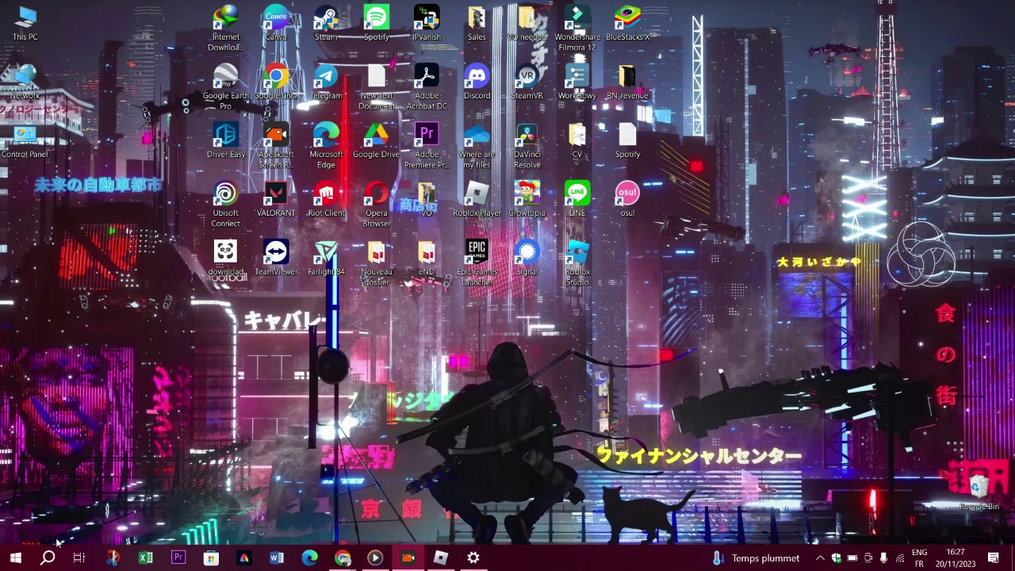
- Search for cmd and launch Command Prompt as administrator
left_click(50, 557)
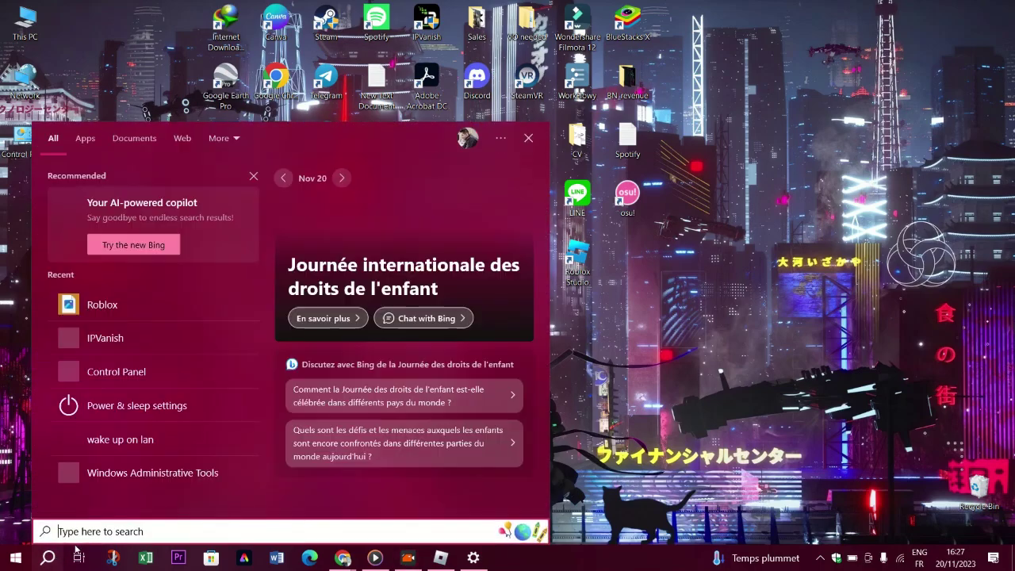
type("cmd")
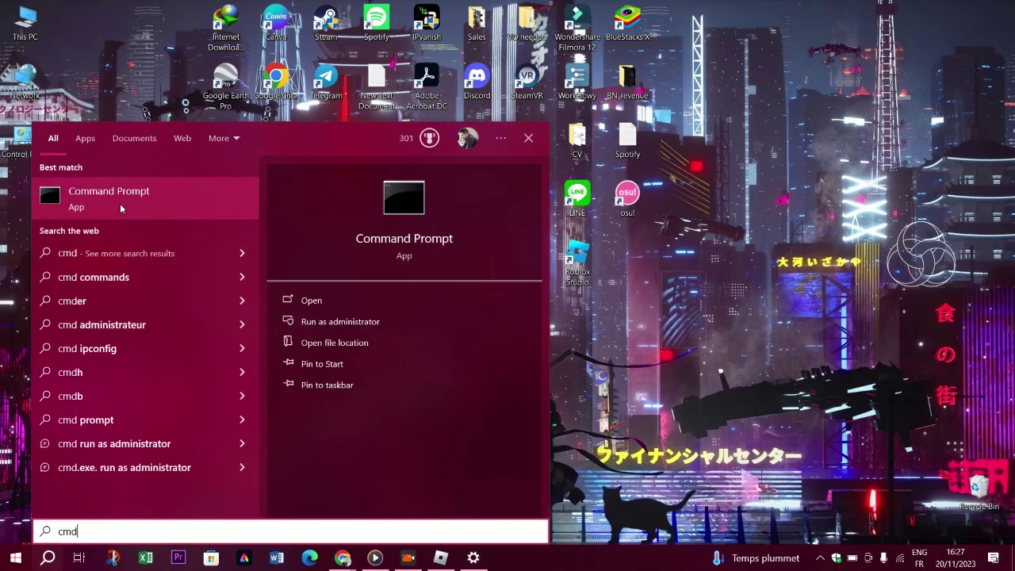
right_click(119, 197)
left_click(169, 212)
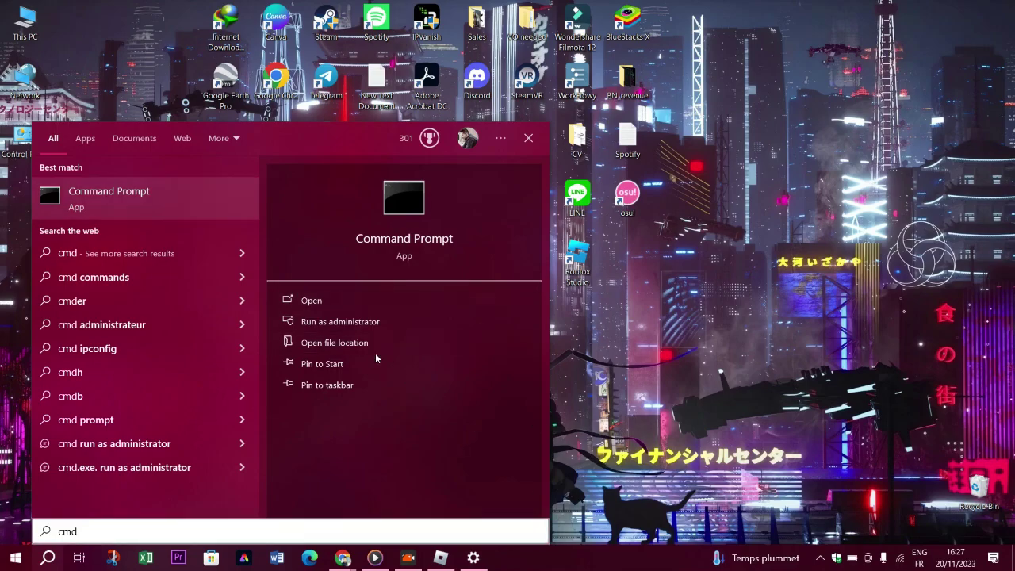
key("ctrl+shift+Return")
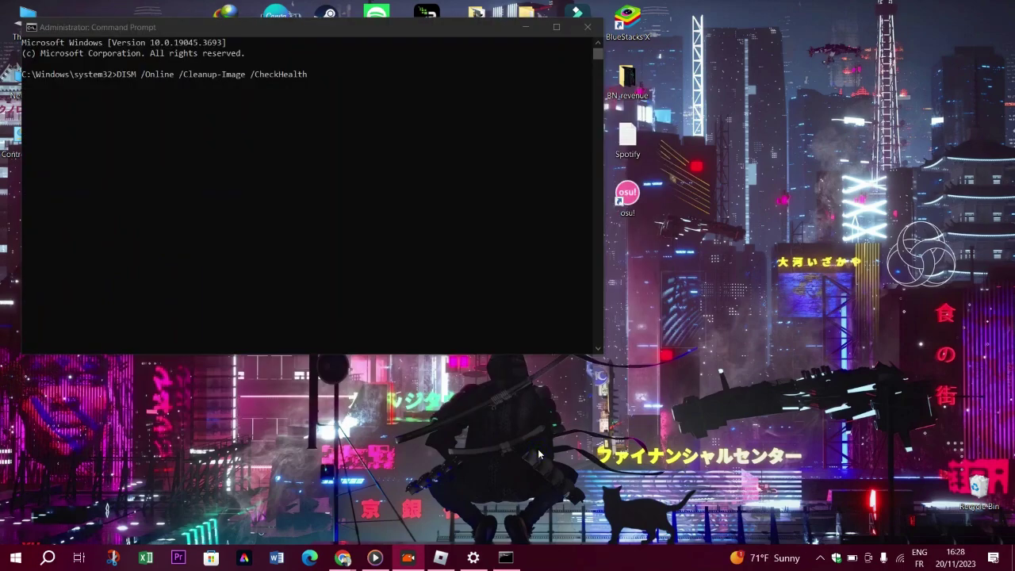
- Run DISM /Online /Cleanup-Image /CheckHealth and then /ScanHealth in the admin prompt
left_click(453, 221)
key("Return")
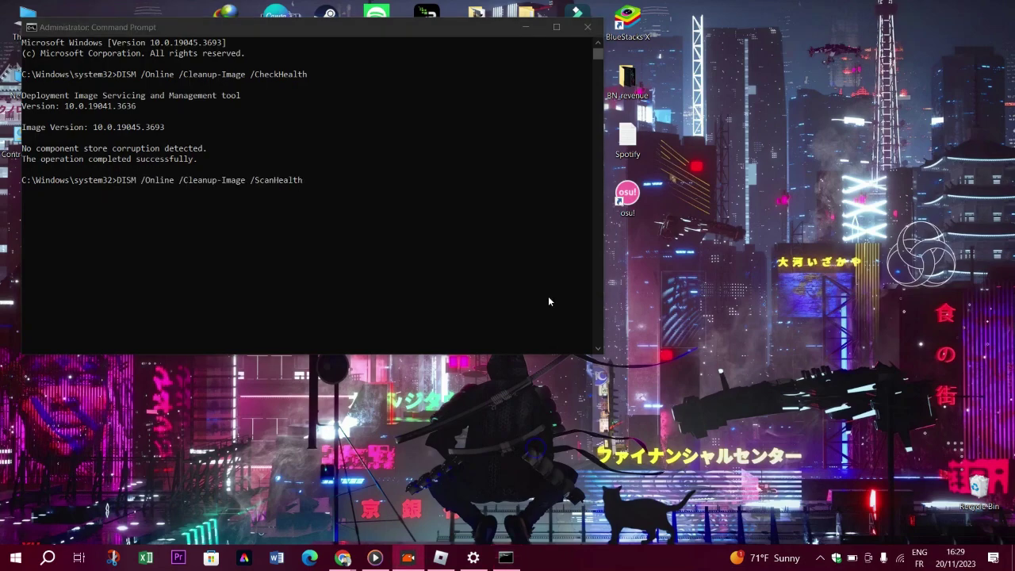
left_click(500, 254)
key("Return")
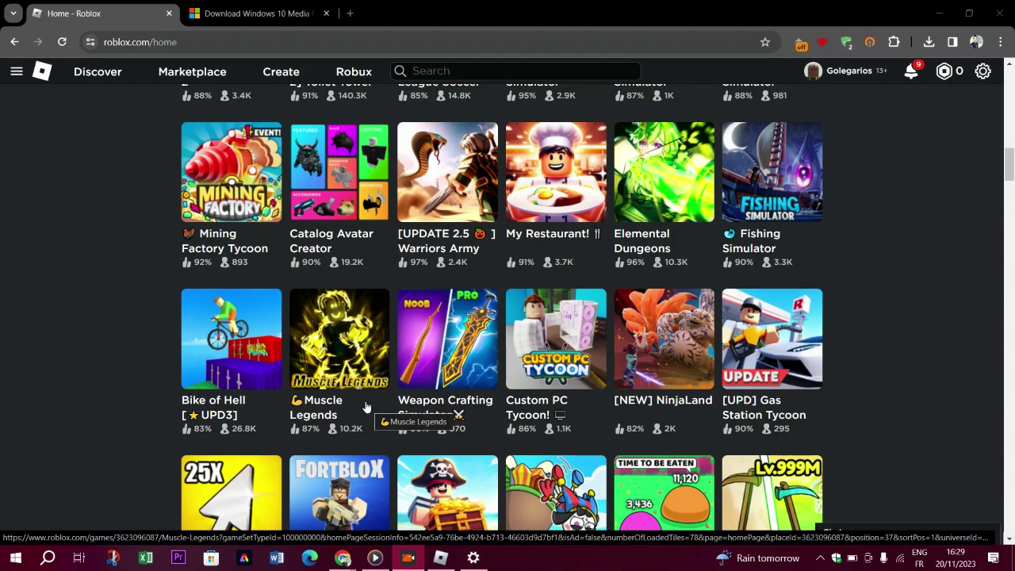
- Close the Media Feature Pack tab and search Google for mfplat.dll in a new tab
left_click(327, 14)
scroll(306, 429, "up", 1)
scroll(306, 428, "up", 9)
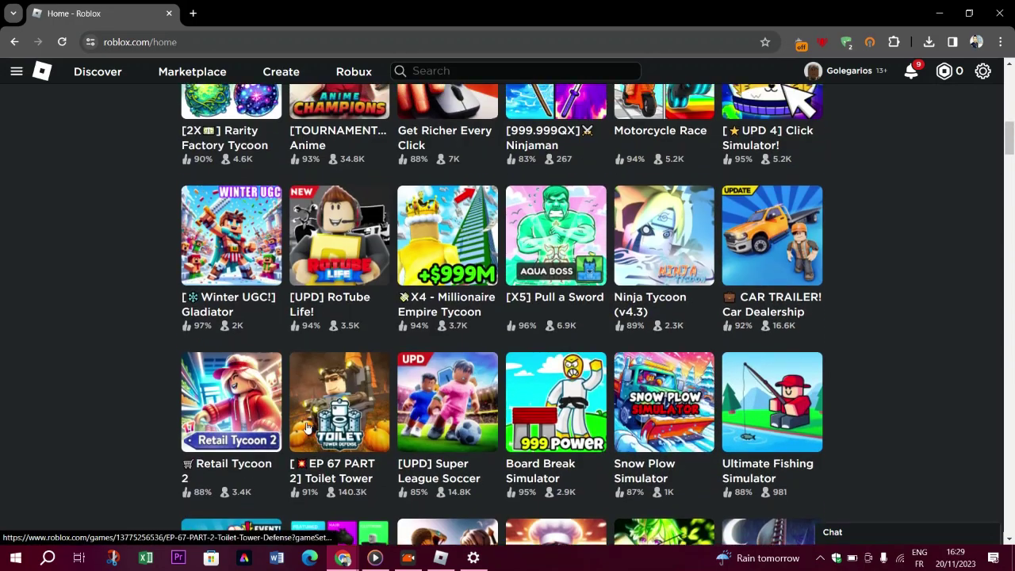
scroll(307, 428, "up", 6)
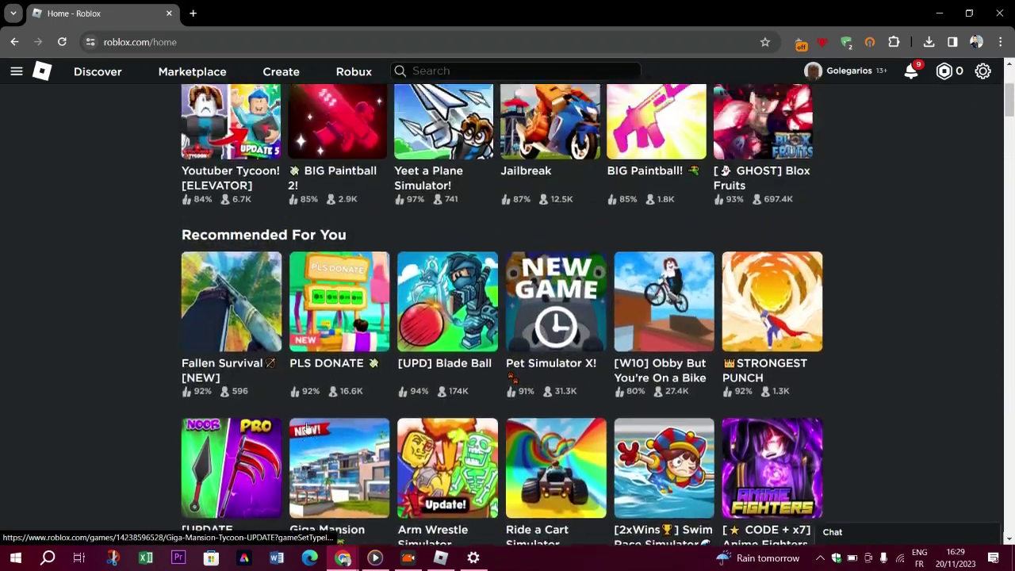
scroll(306, 428, "up", 1)
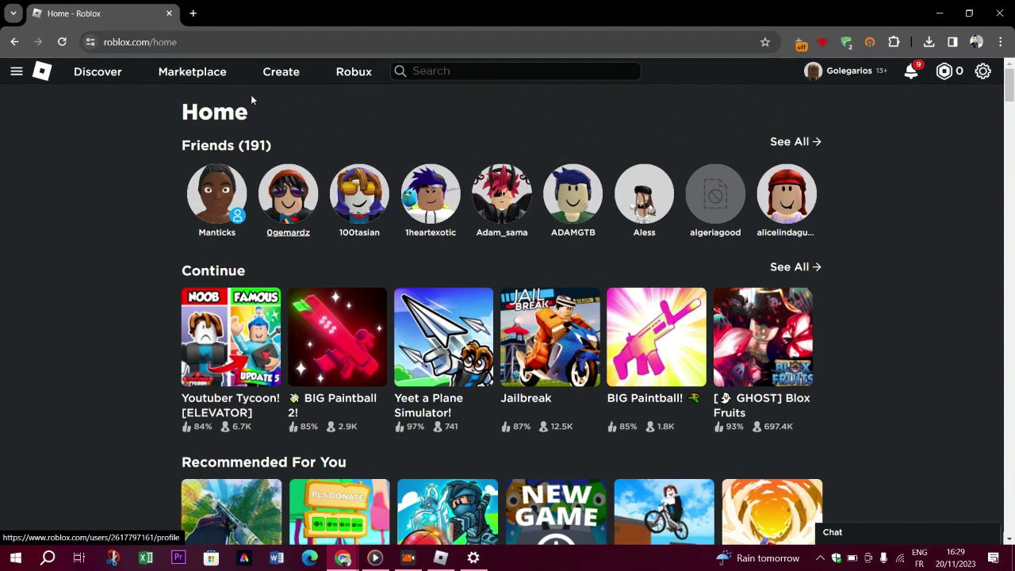
left_click(192, 14)
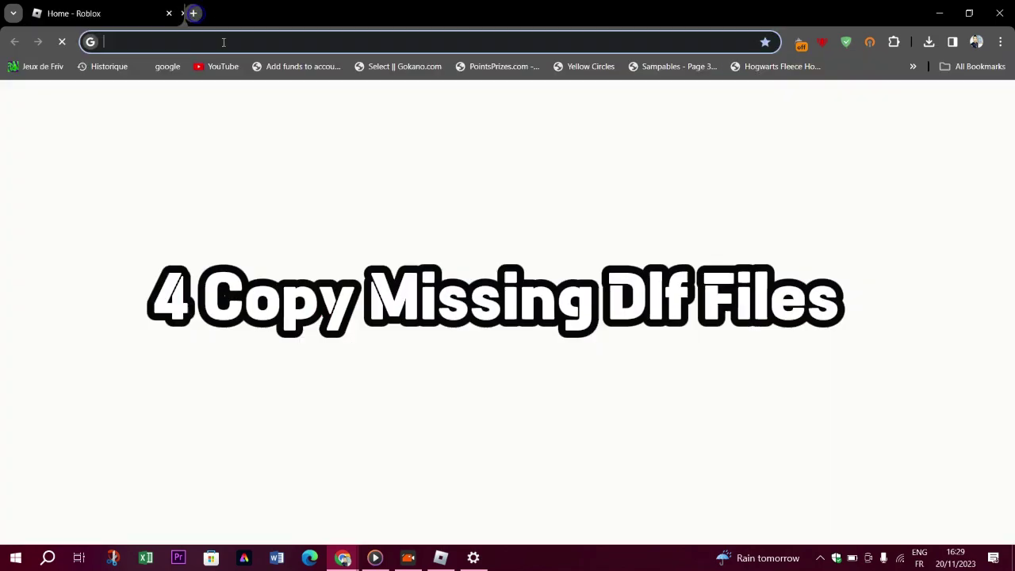
type("m")
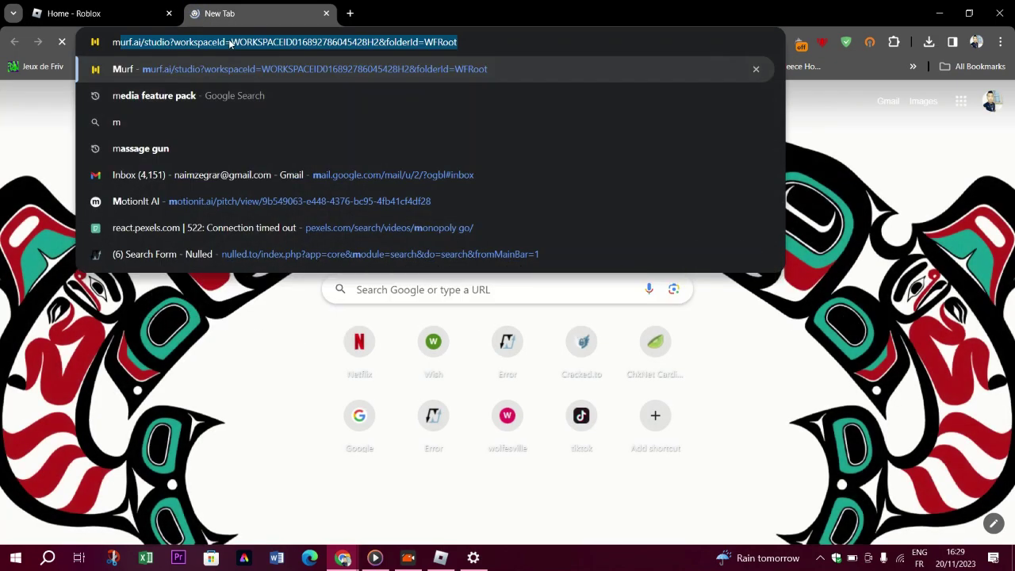
type("f")
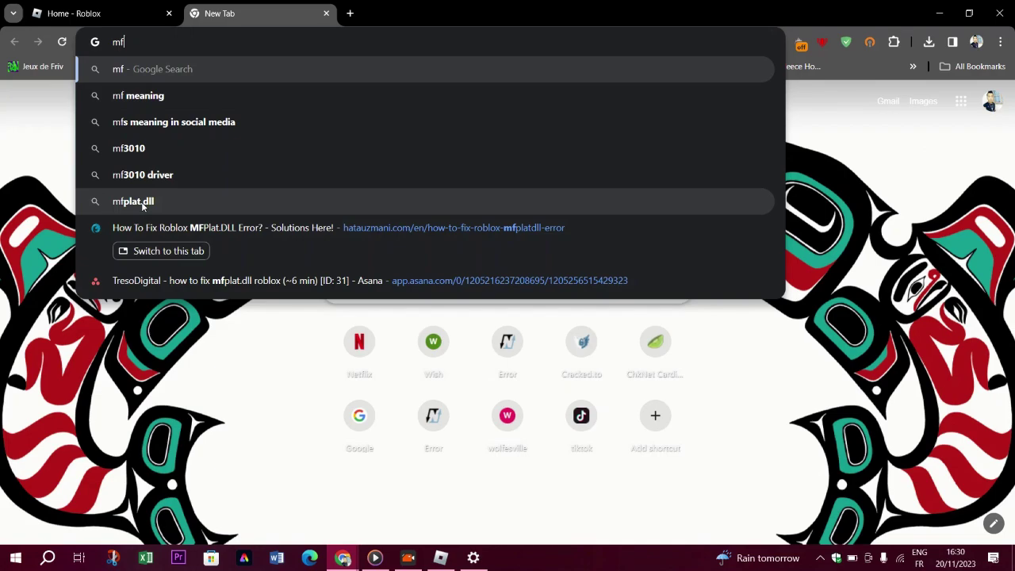
left_click(143, 203)
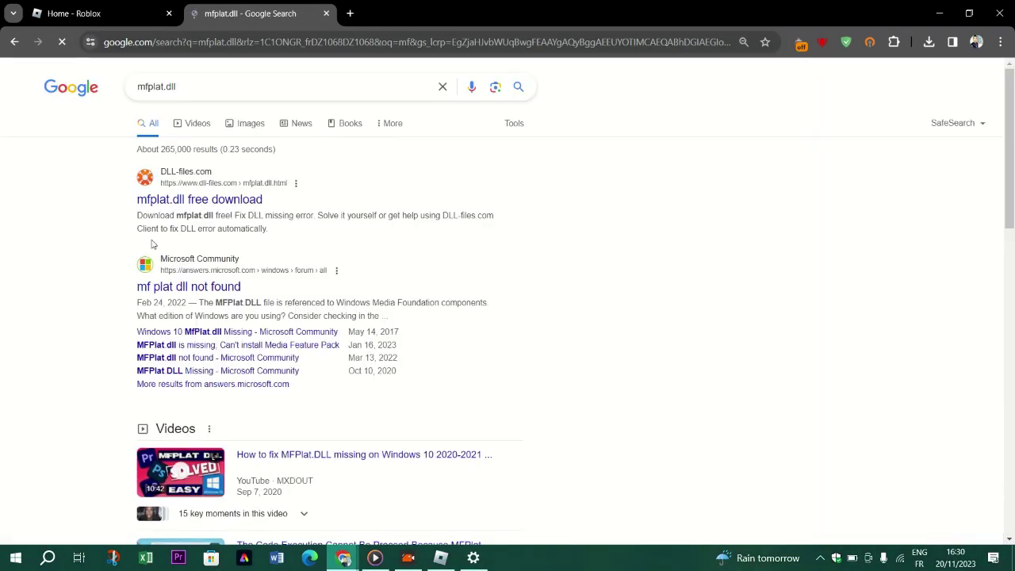
- On dll-files.com's mfplat.dll page, download the 32-bit version 12.0.10586.494
scroll(87, 238, "down", 2)
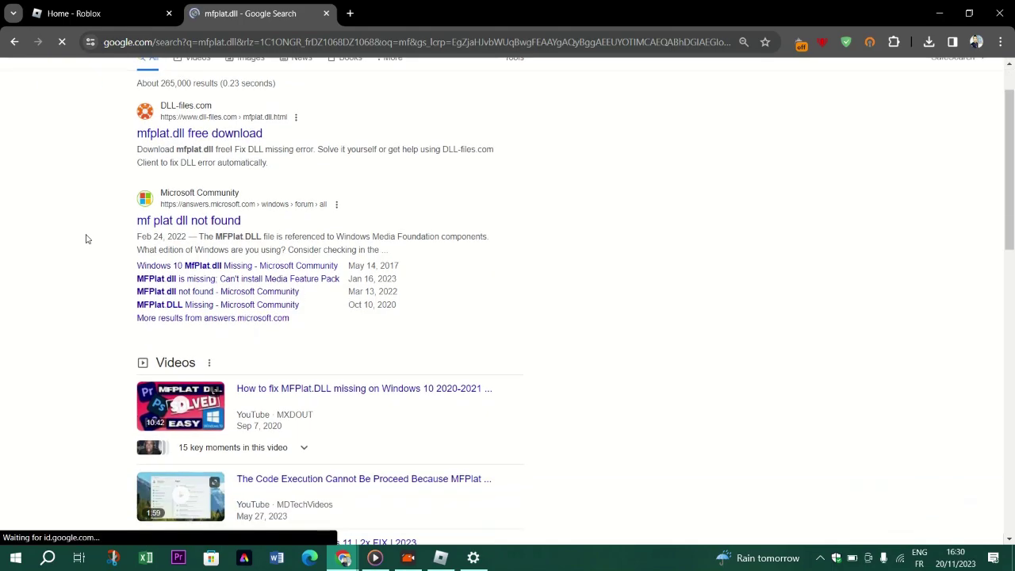
scroll(87, 238, "up", 1)
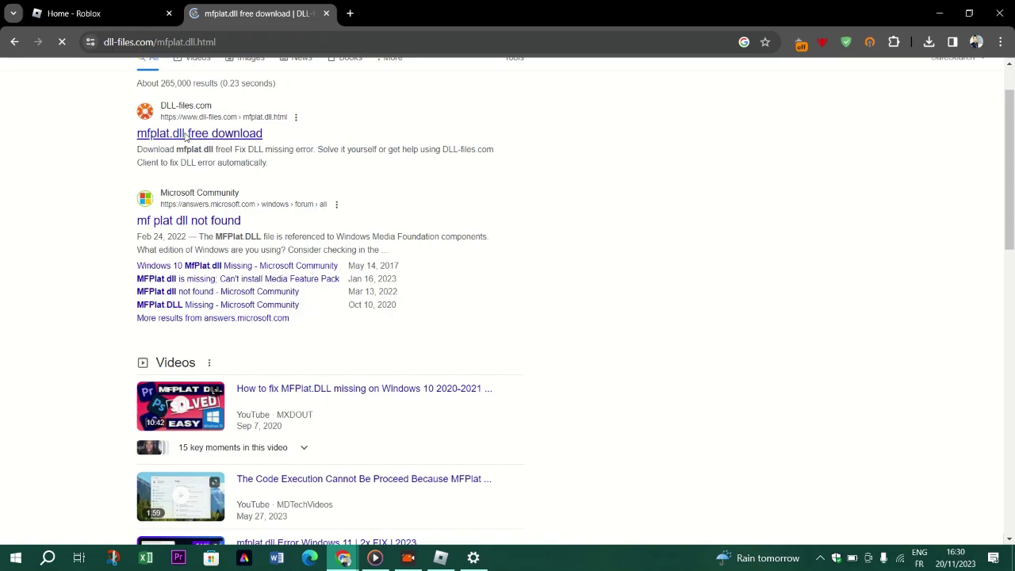
scroll(363, 164, "down", 2)
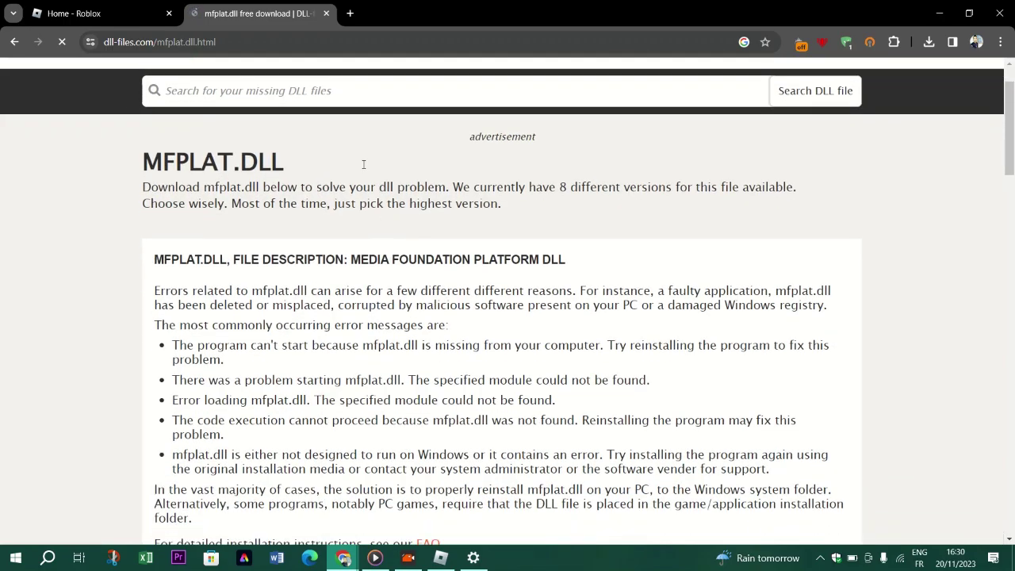
left_click(269, 35)
left_click(60, 235)
scroll(109, 236, "down", 5)
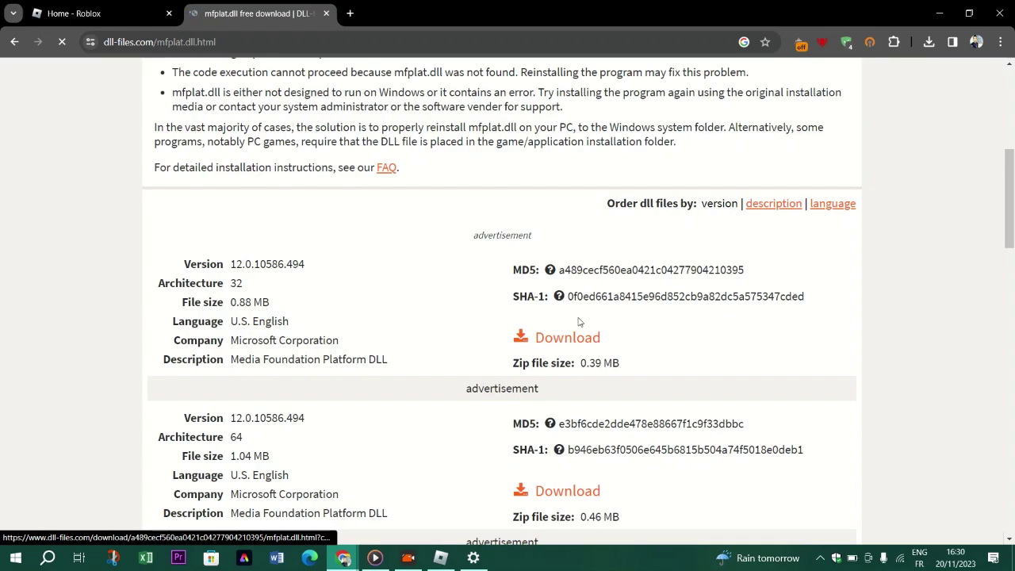
left_click(563, 337)
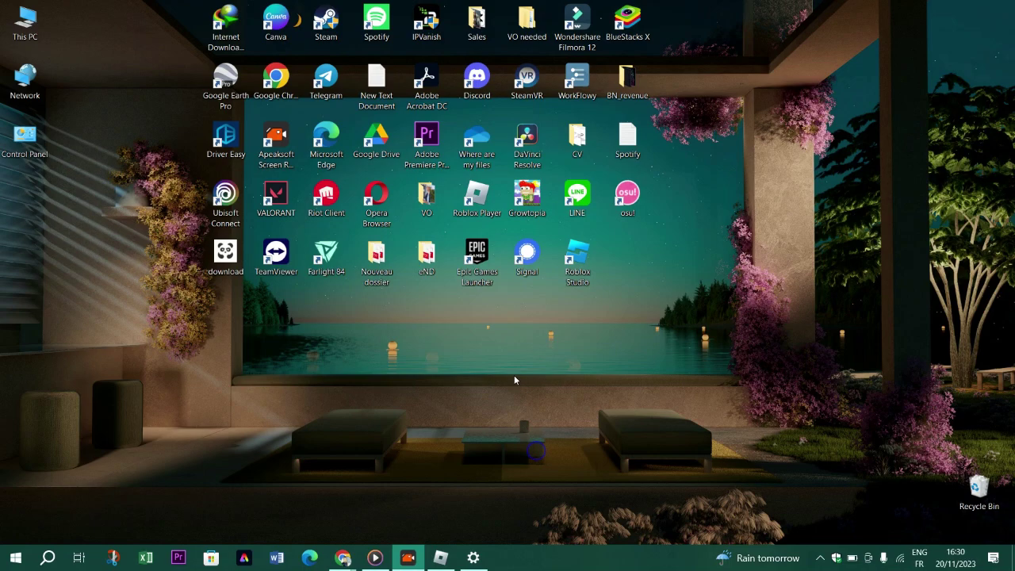
- Open C:\Windows\System32 via the Run box, then minimize it to reach the desktop
left_click(335, 463)
left_click(534, 449)
key("super+r")
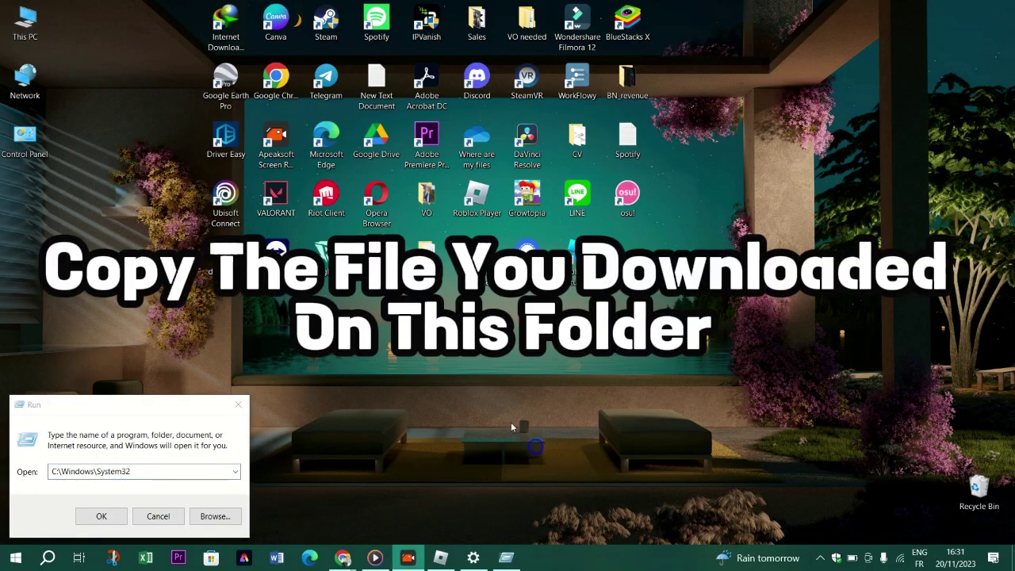
left_click(101, 516)
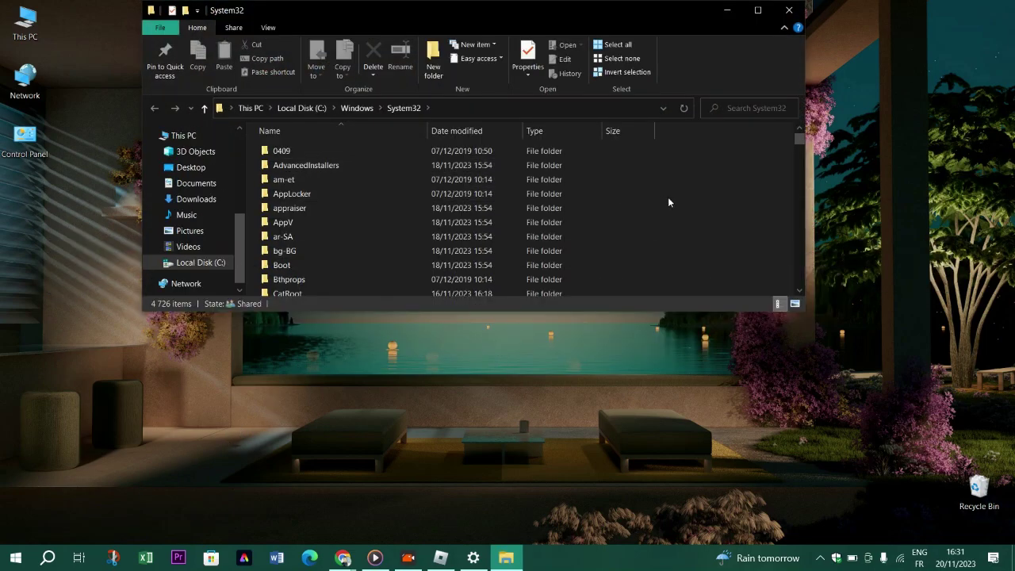
left_click(727, 9)
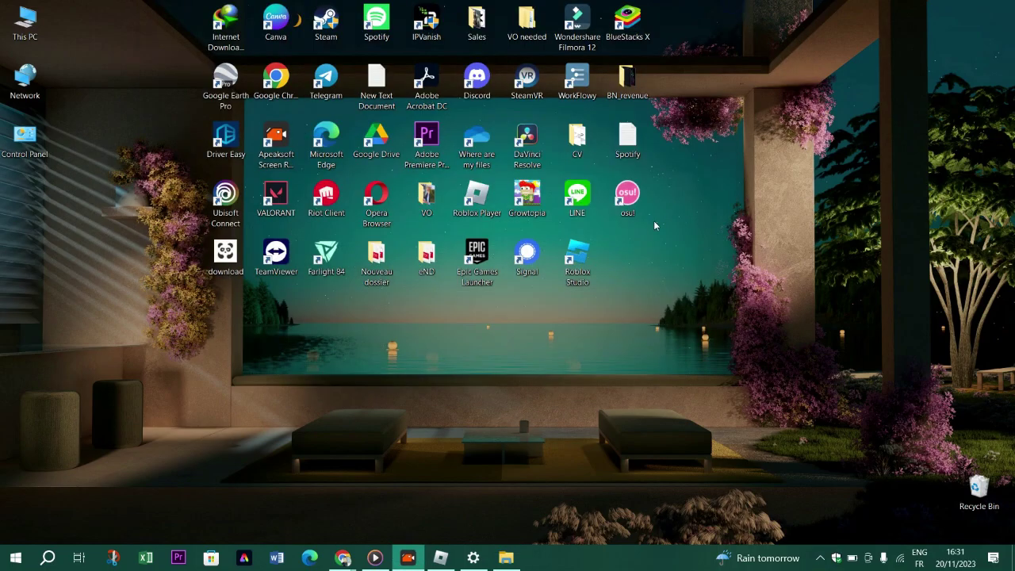
- Select mfplat.dll in the desktop's Nouveau dossier folder, then bring the System32 window back
double_click(394, 264)
left_click(337, 281)
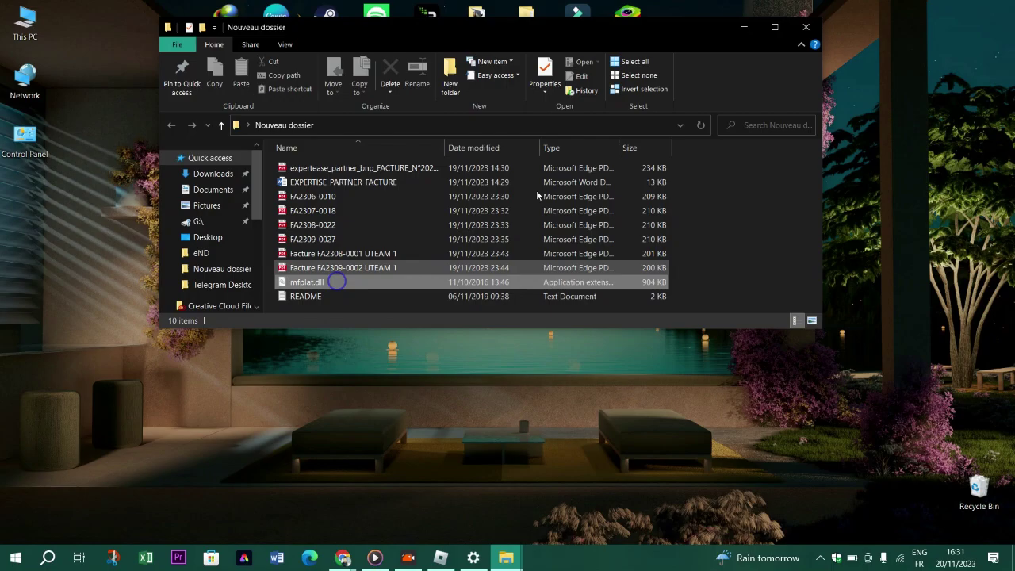
left_click(806, 27)
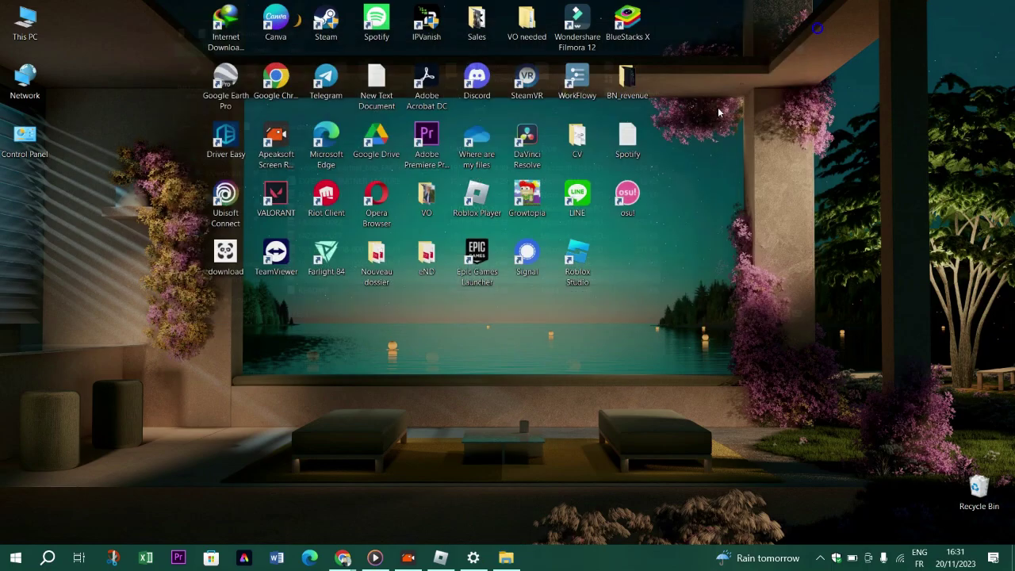
left_click(506, 559)
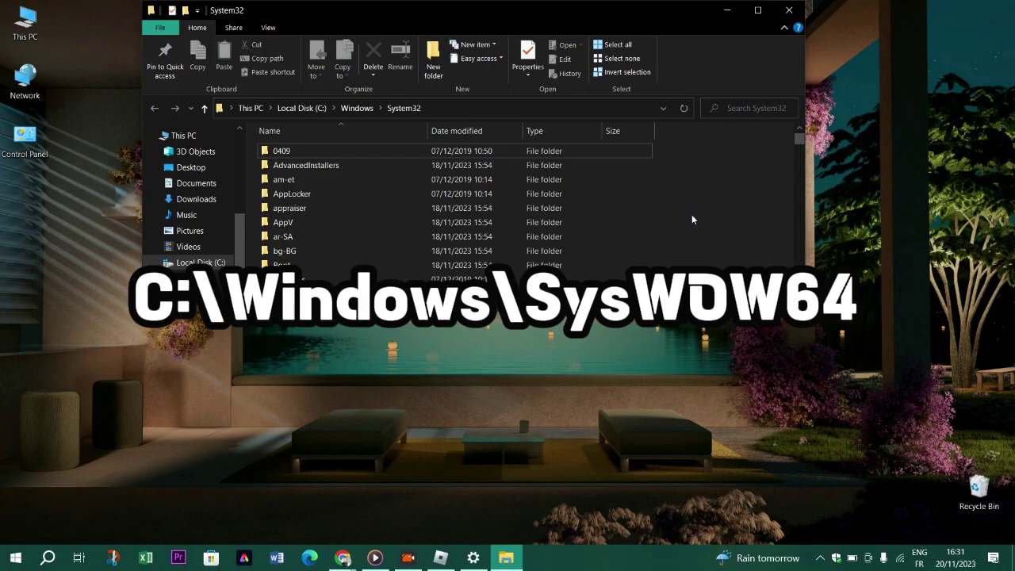
left_click(790, 10)
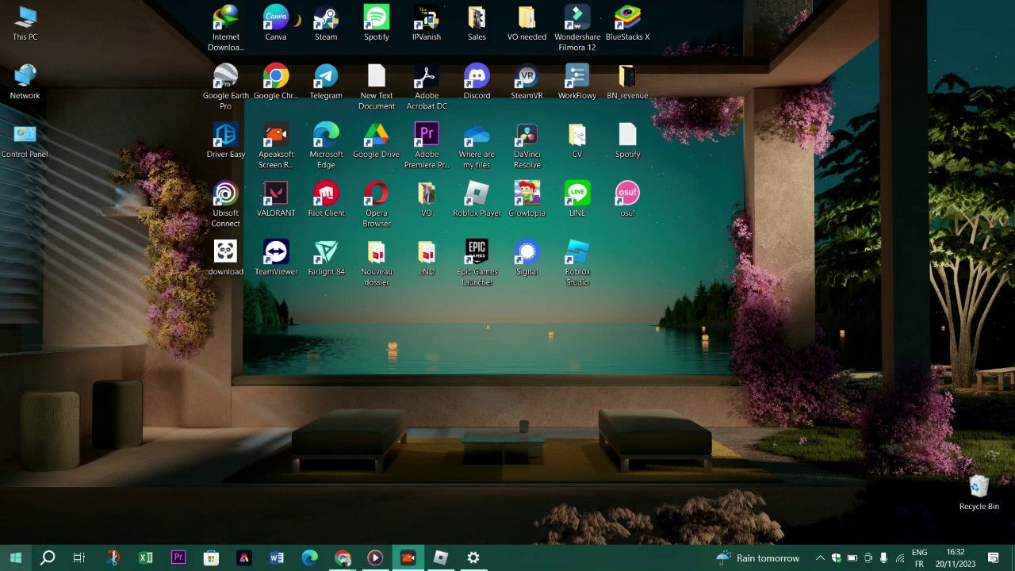
left_click(15, 558)
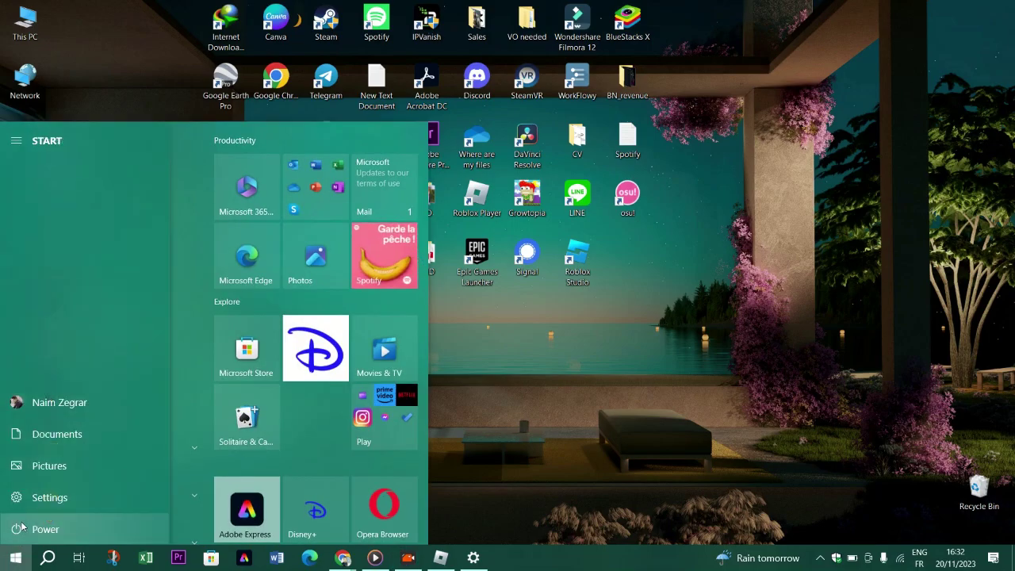
left_click(17, 530)
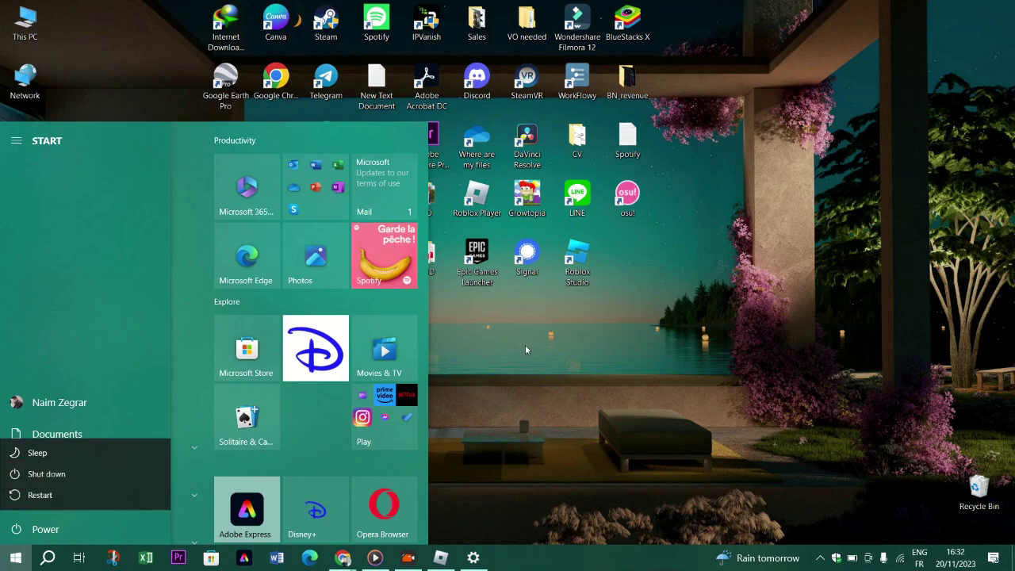
key("Escape")
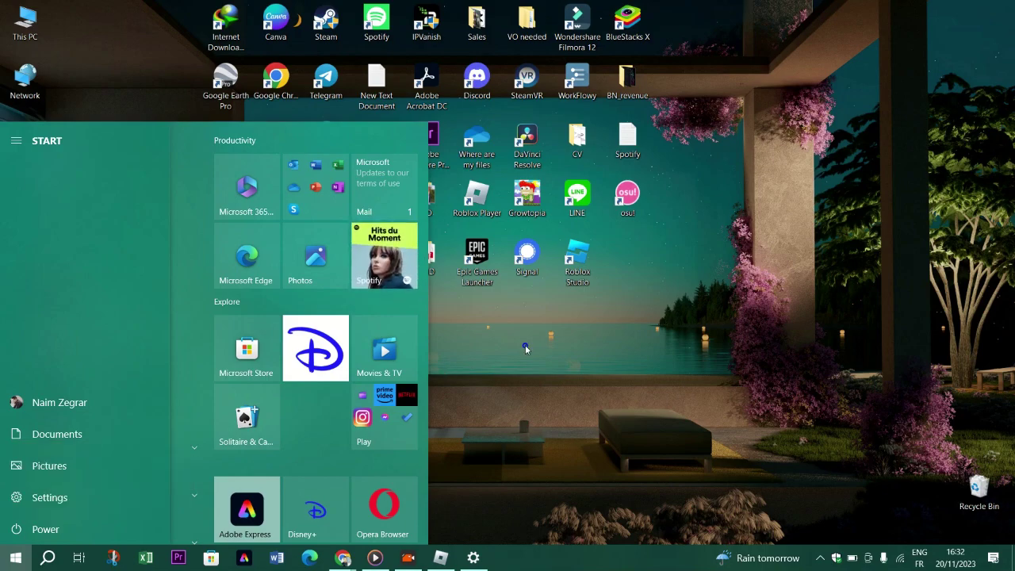
left_click(493, 384)
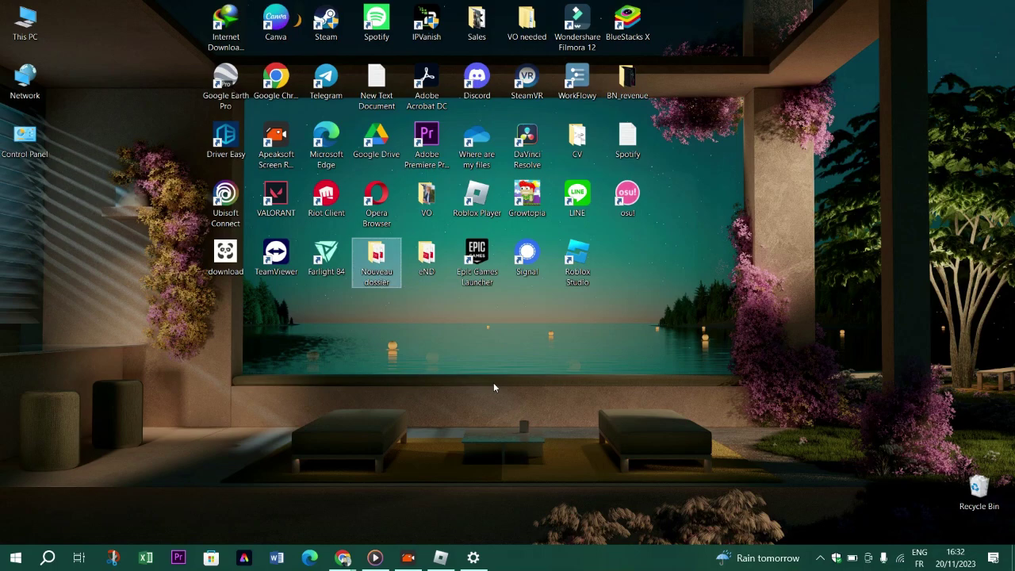
left_click(500, 357)
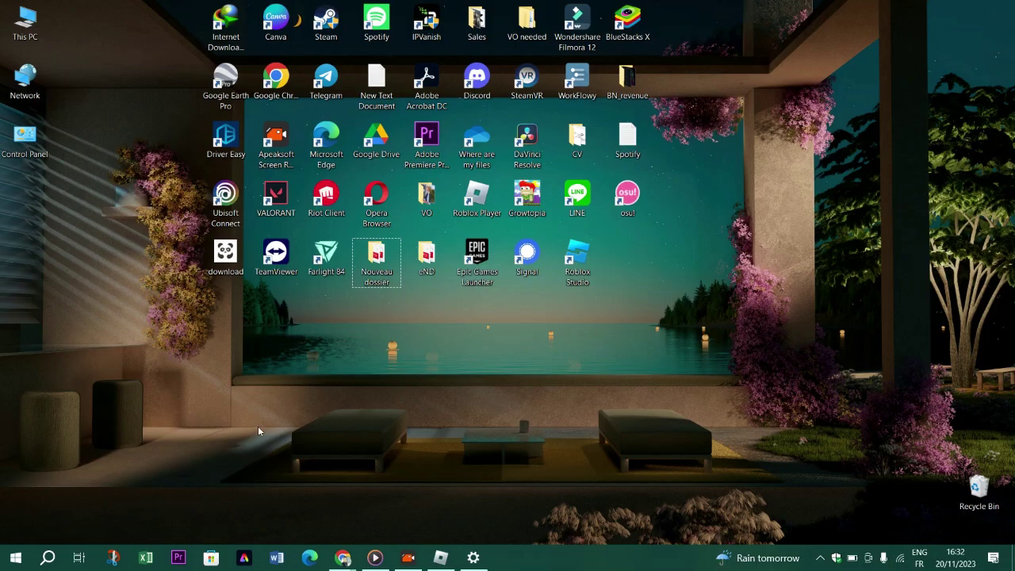
- On the Roblox home tab, choose Help from the settings gear menu to open Roblox Support
left_click(343, 558)
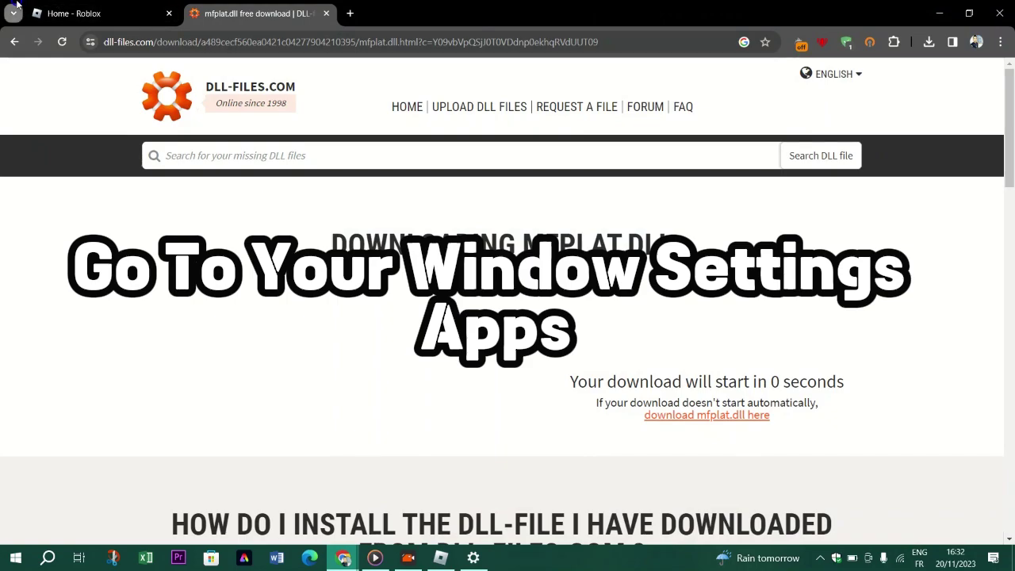
left_click(65, 8)
scroll(309, 381, "down", 2)
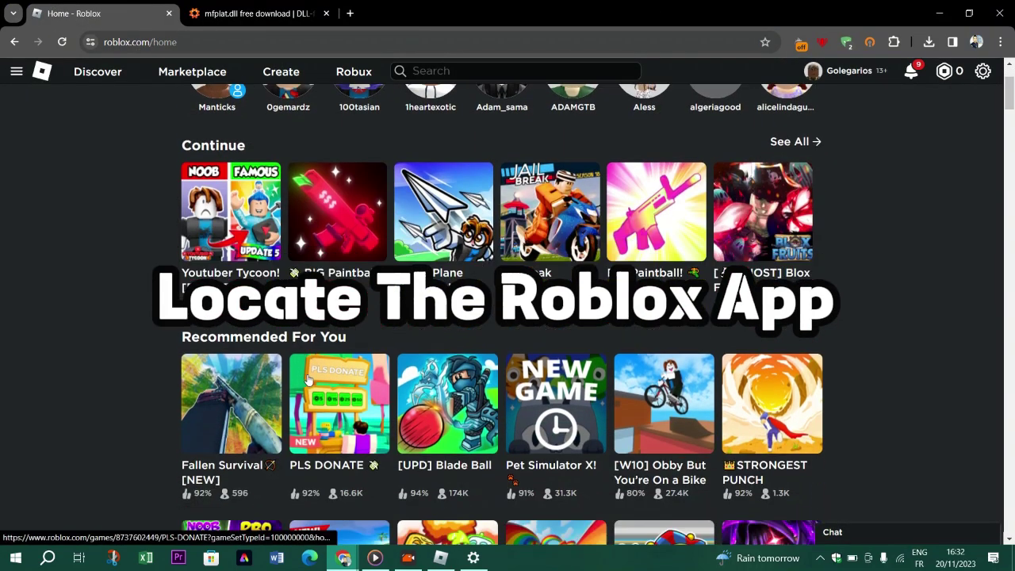
scroll(310, 381, "down", 3)
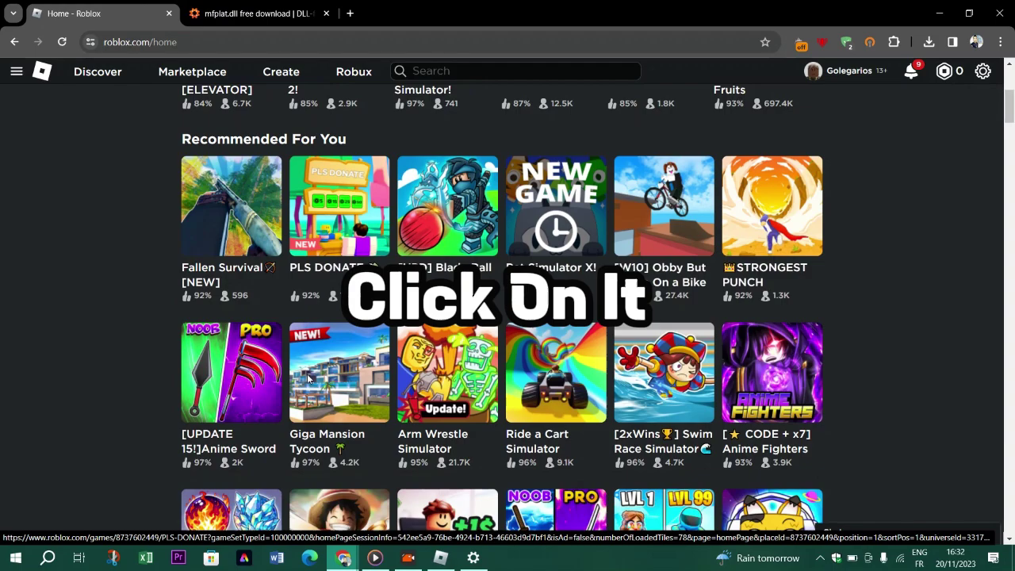
scroll(309, 379, "down", 2)
scroll(309, 380, "up", 5)
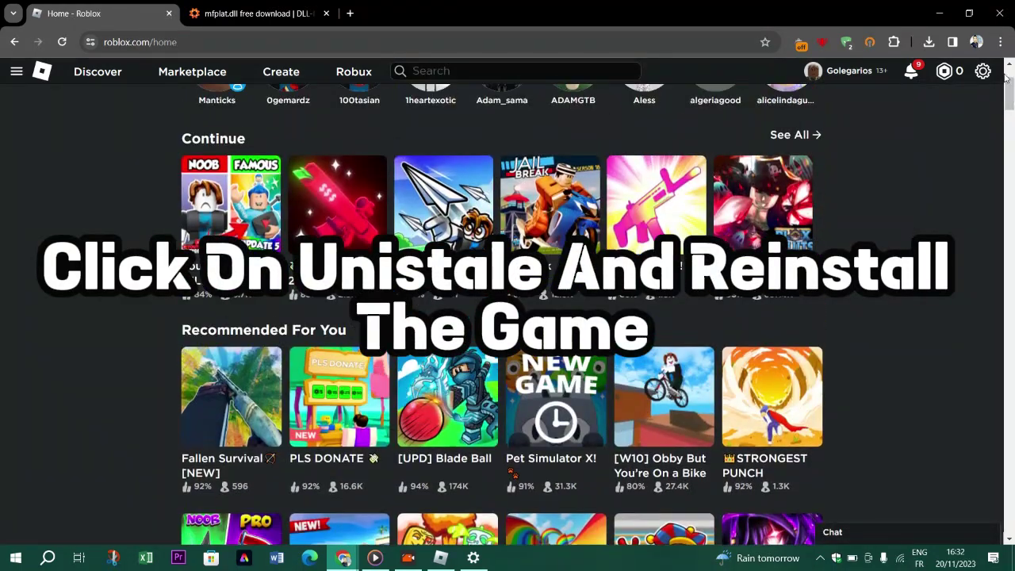
left_click(983, 71)
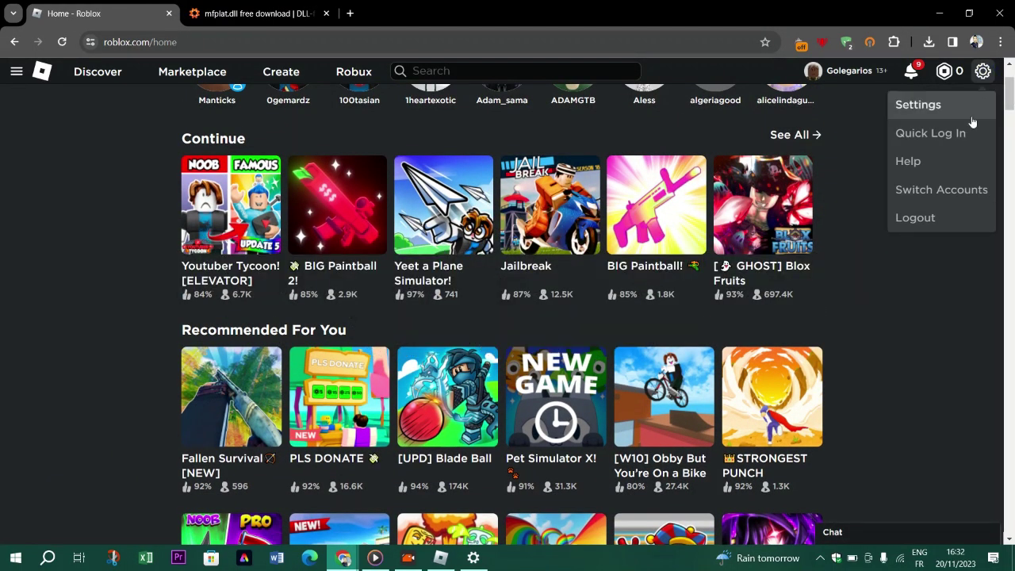
left_click(917, 162)
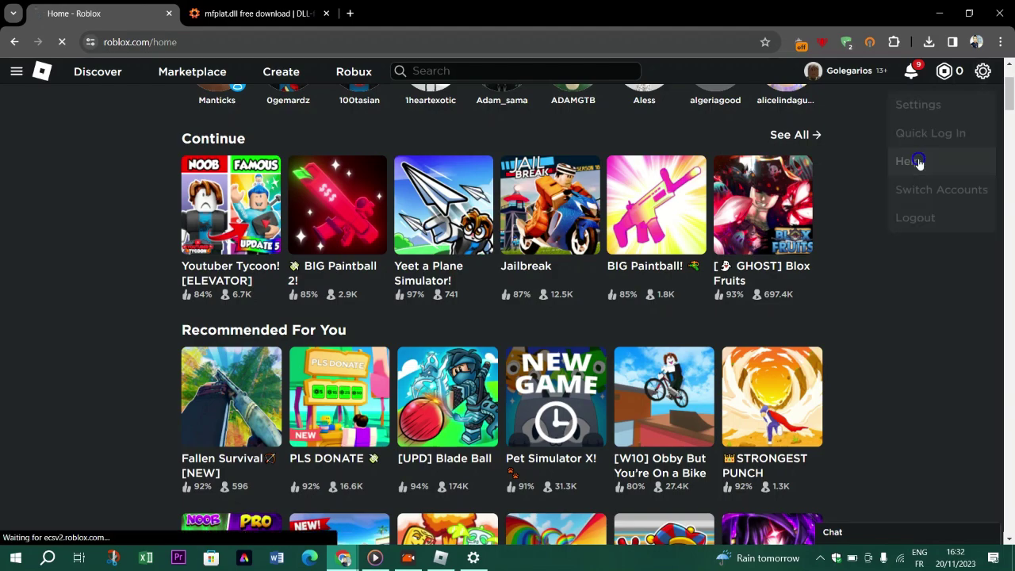
left_click(14, 555)
- Open Windows Settings on its Home page, listing System, Devices, Privacy and Update & Security
left_click(16, 494)
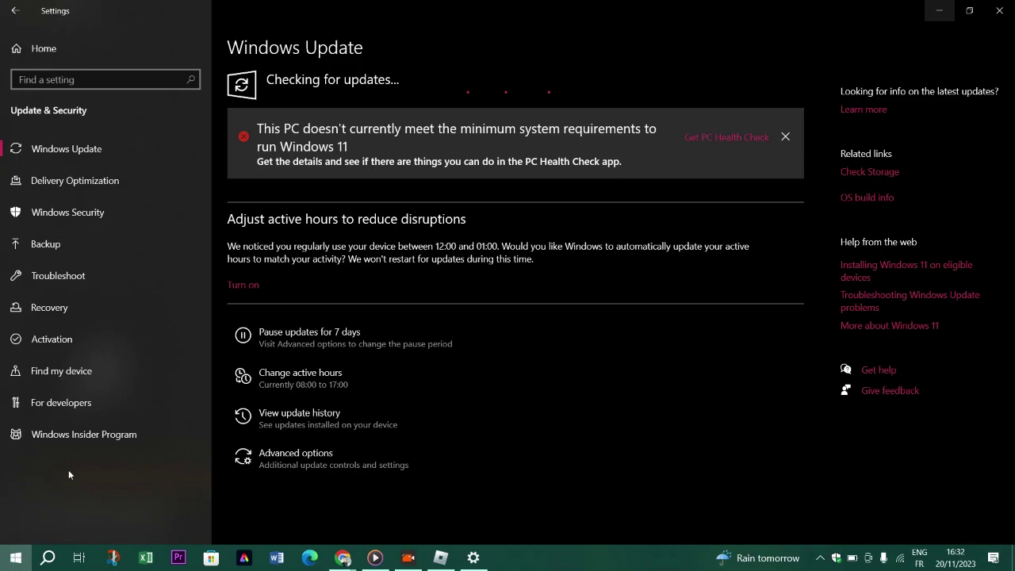
left_click(12, 44)
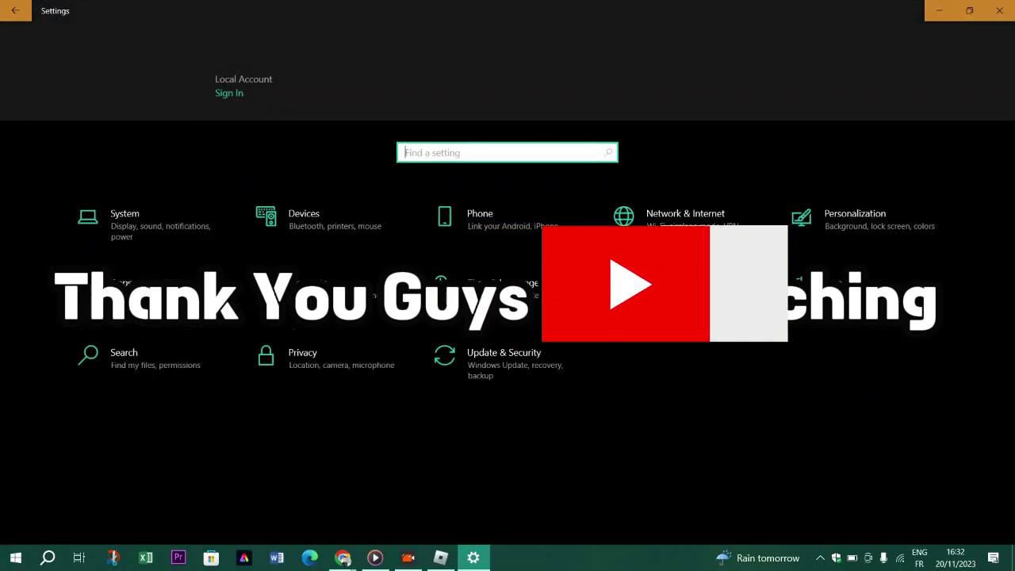